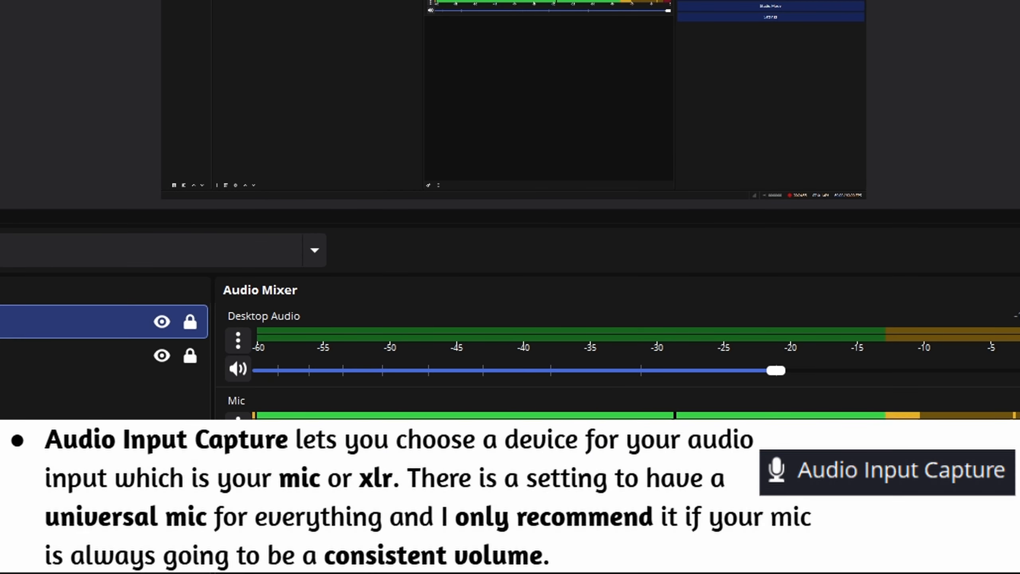
Open the Mic source's properties and browse its list of input devices
double_click(8, 321)
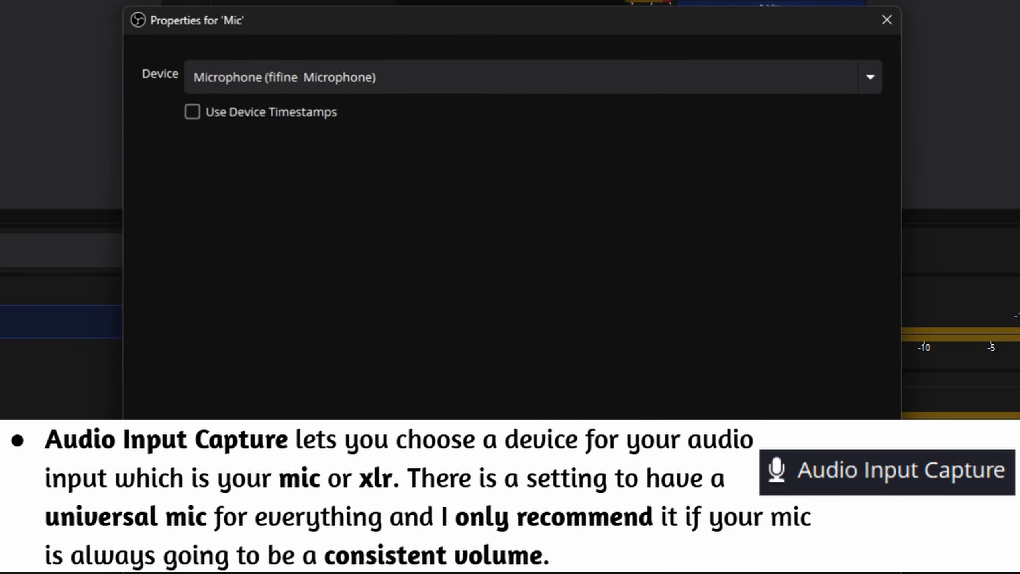
click(663, 70)
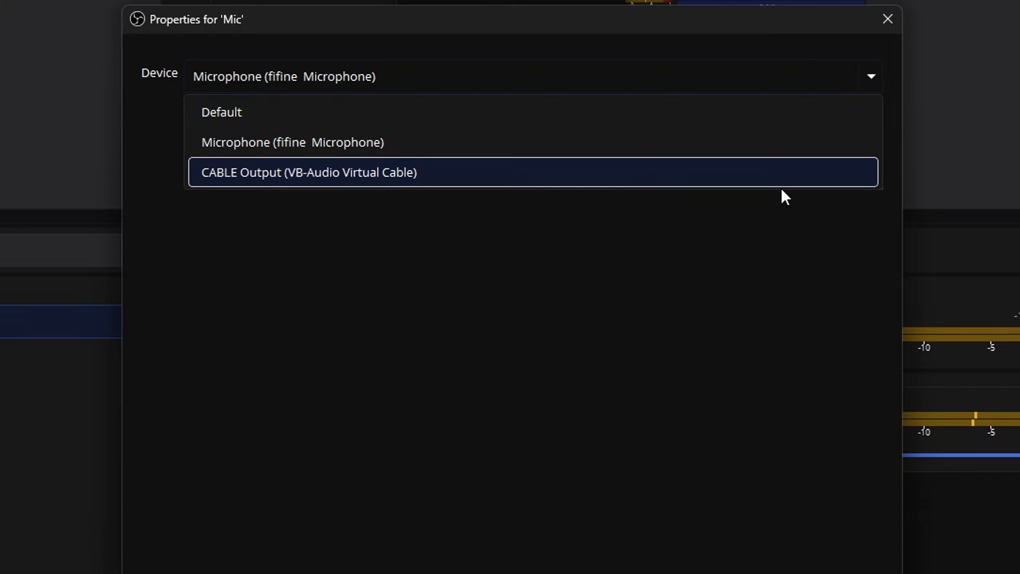
click(550, 72)
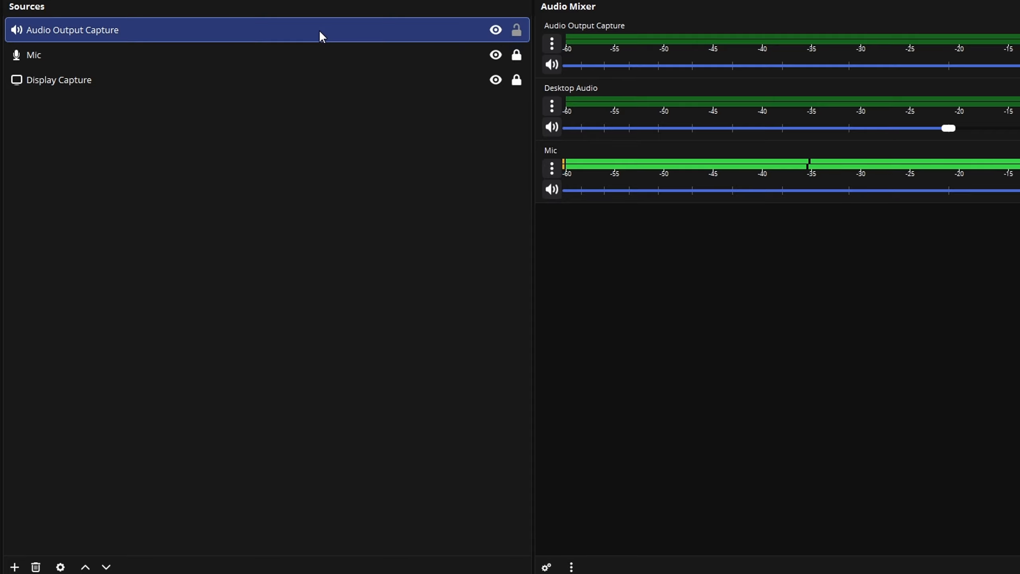
right_click(319, 29)
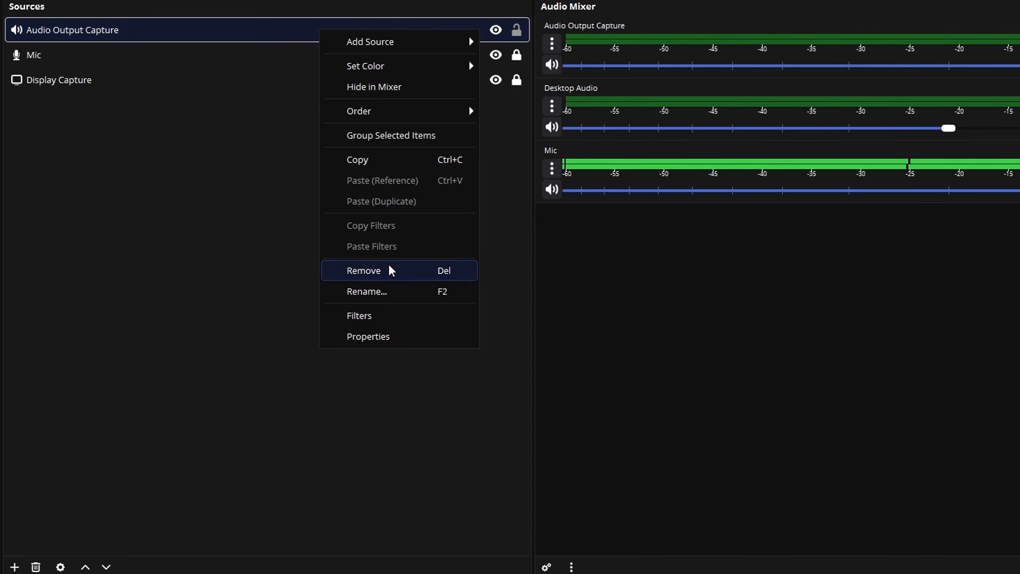
key(Escape)
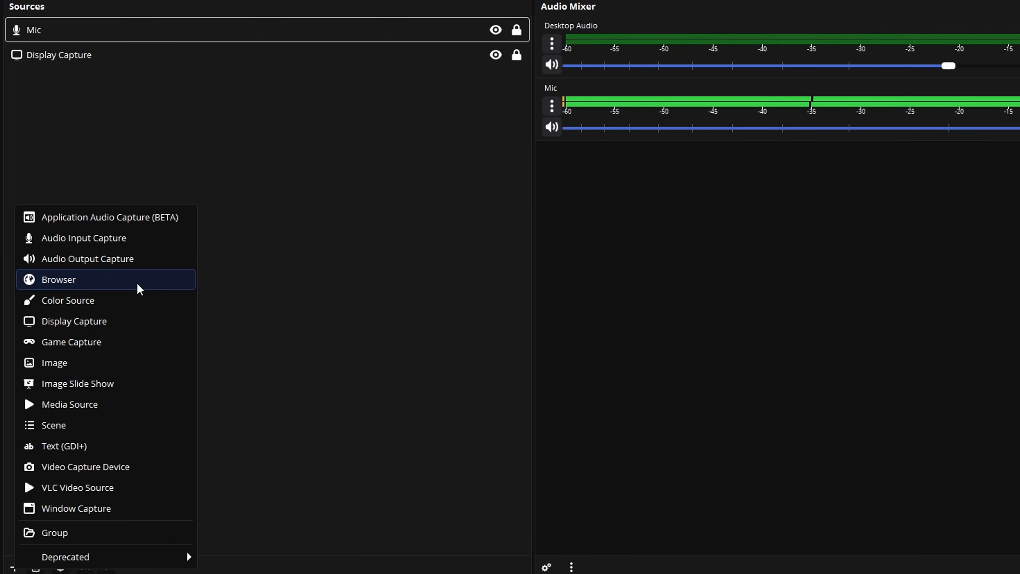
Add a Browser source and review its URL, width and height settings
click(137, 282)
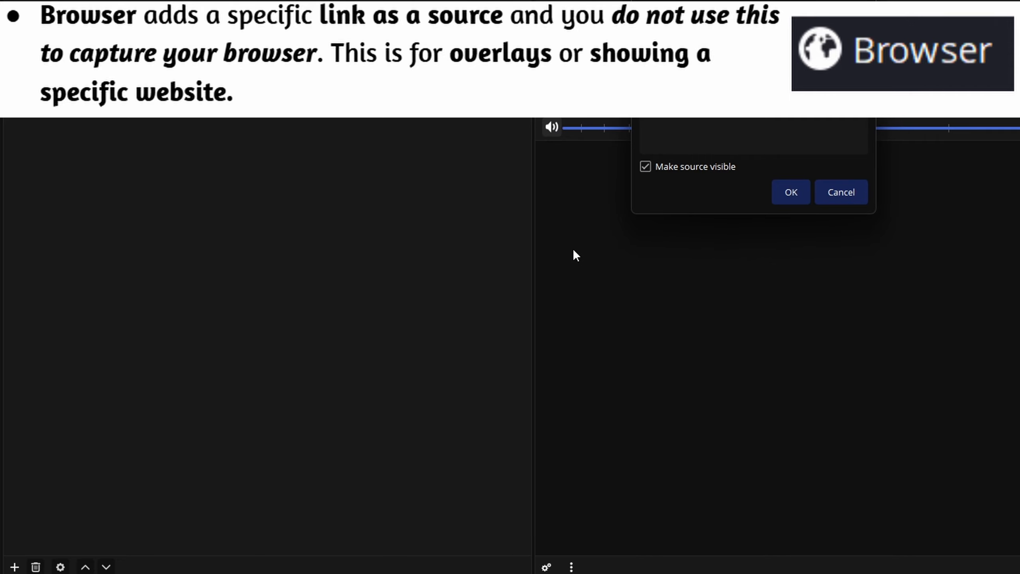
click(557, 383)
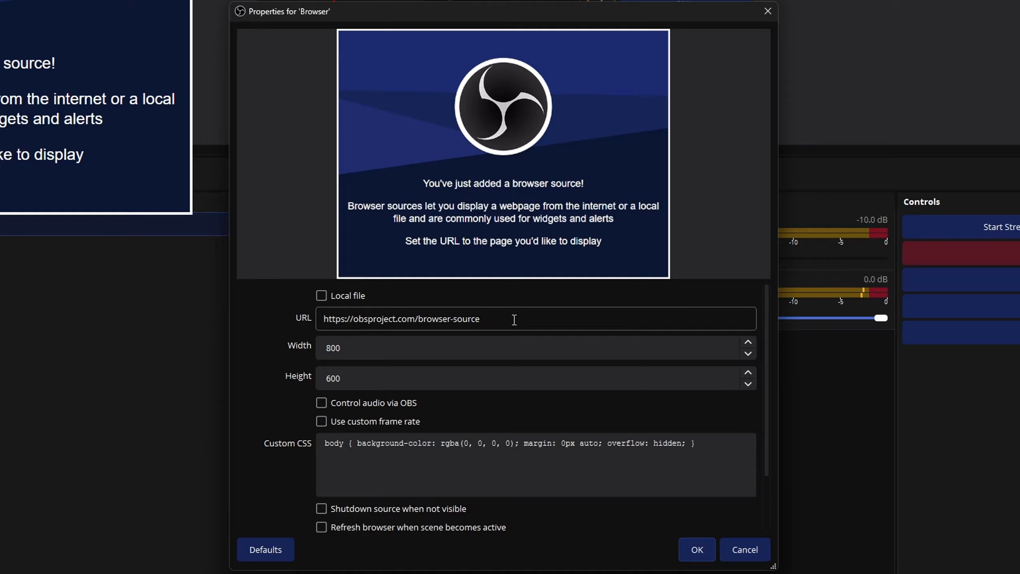
click(372, 351)
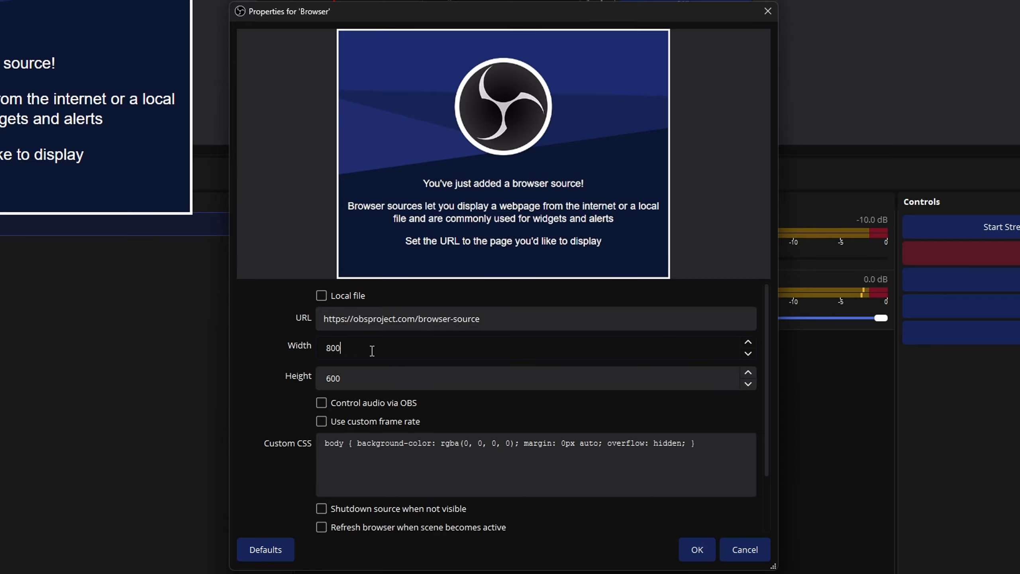
click(364, 377)
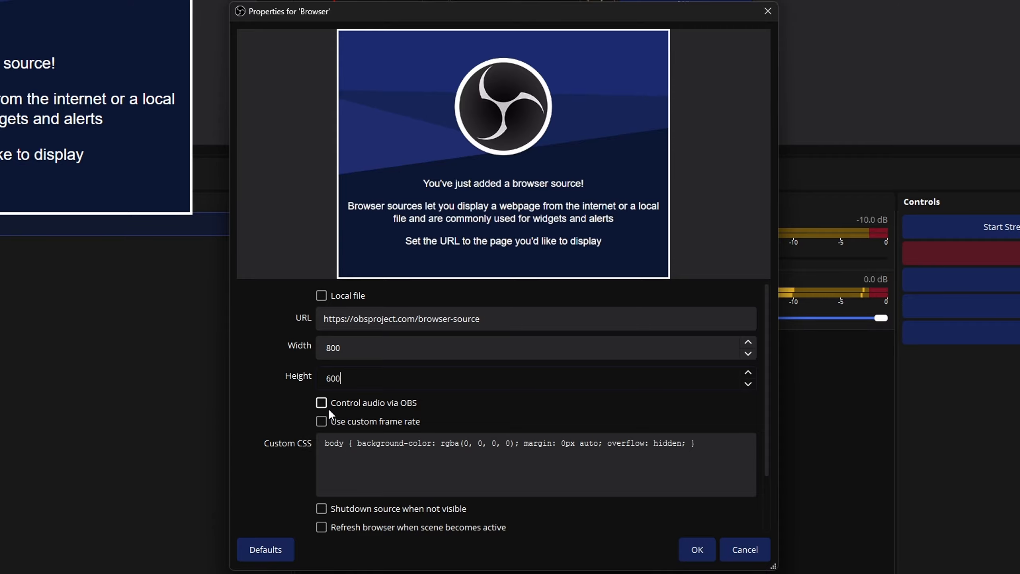
scroll(286, 403, down, 2)
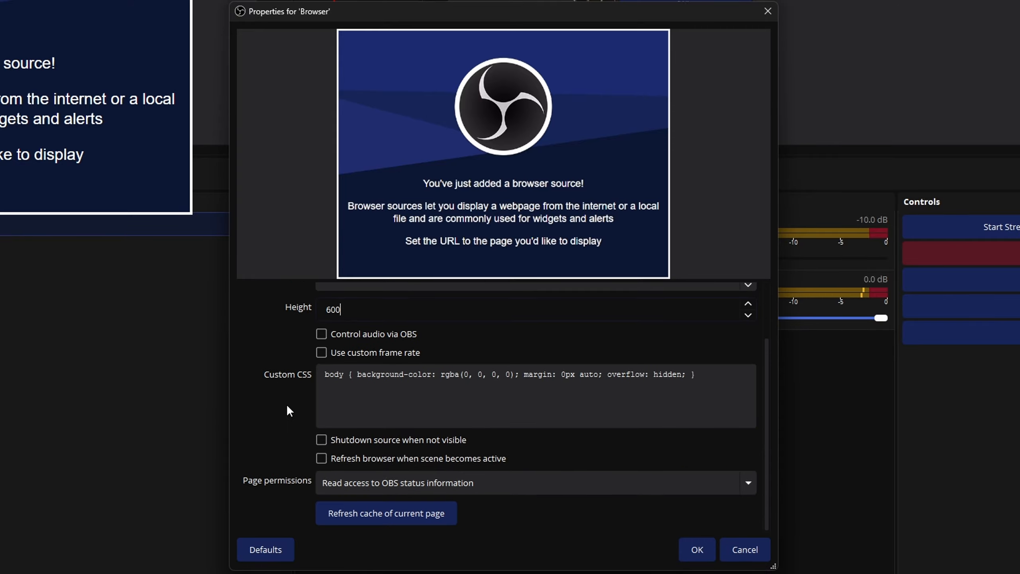
click(321, 352)
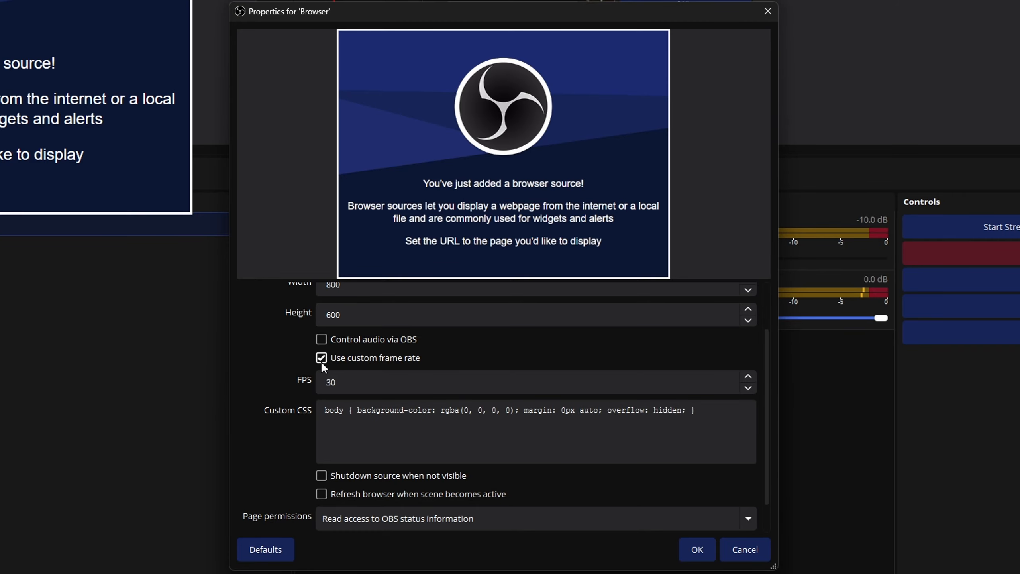
click(321, 357)
scroll(301, 374, down, 1)
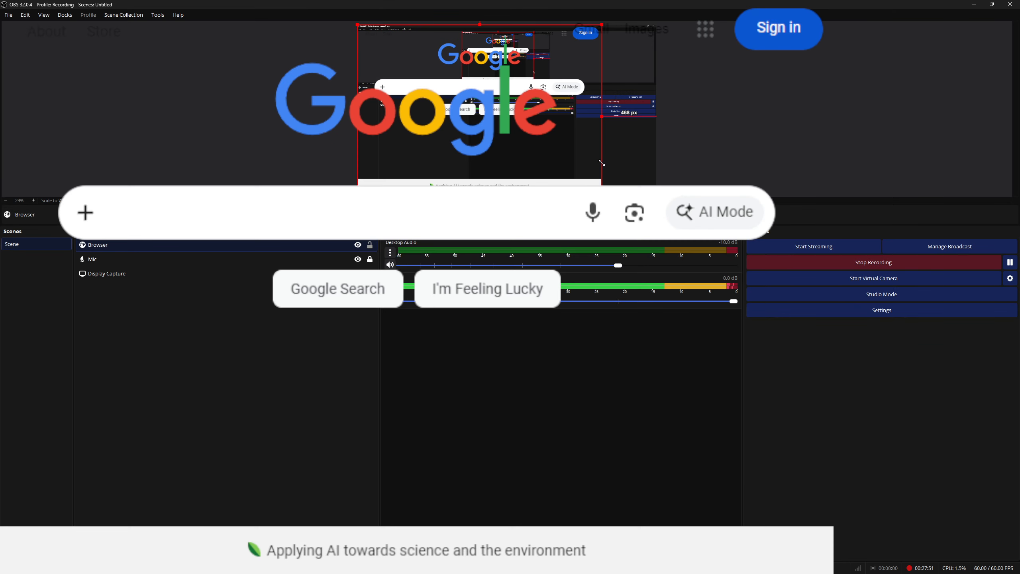
Move the Browser source to a new position in the preview
drag(601, 161, 581, 151)
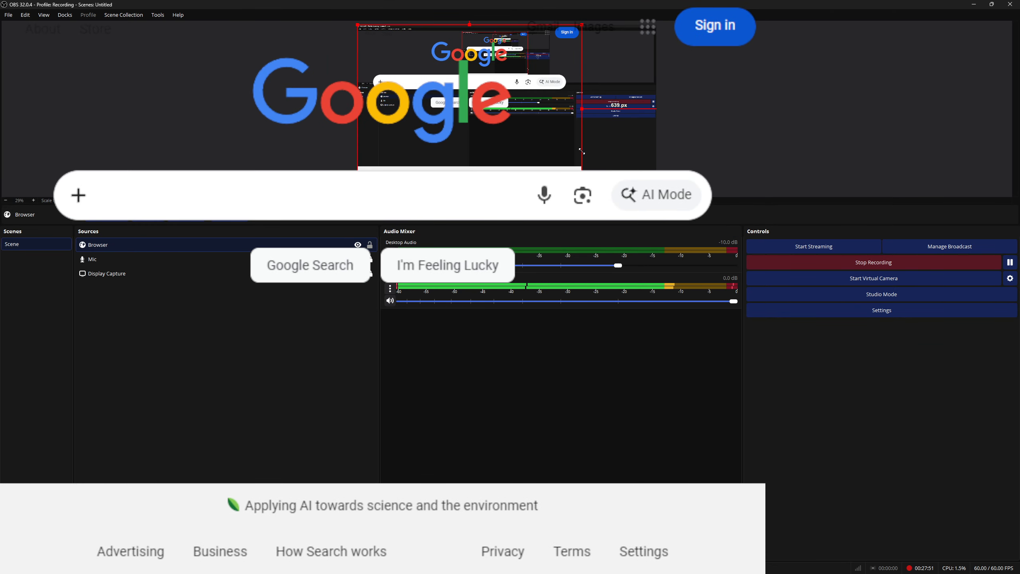
drag(542, 125, 578, 122)
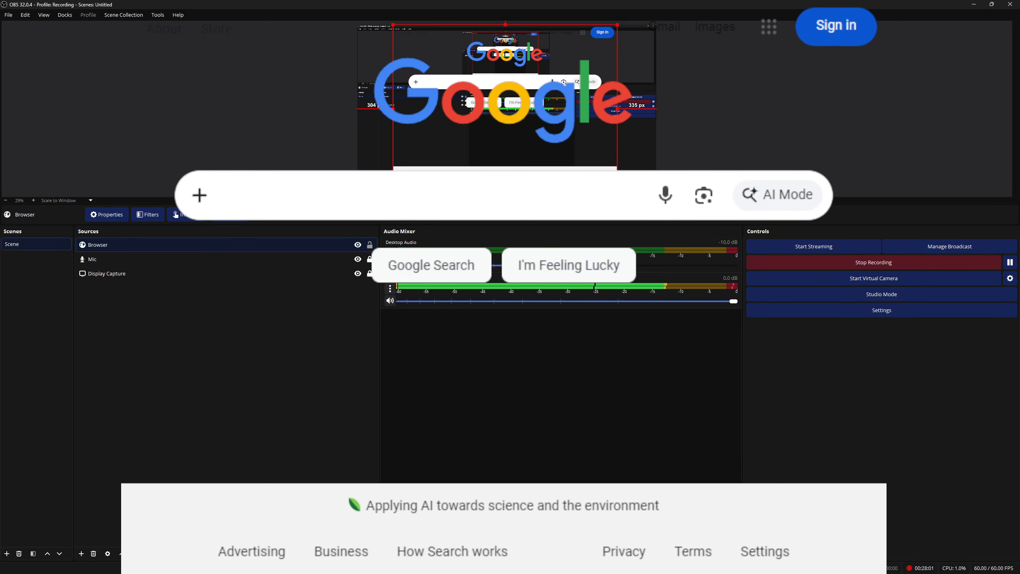
Interact with the Browser source and search Google for balls
click(196, 220)
click(482, 257)
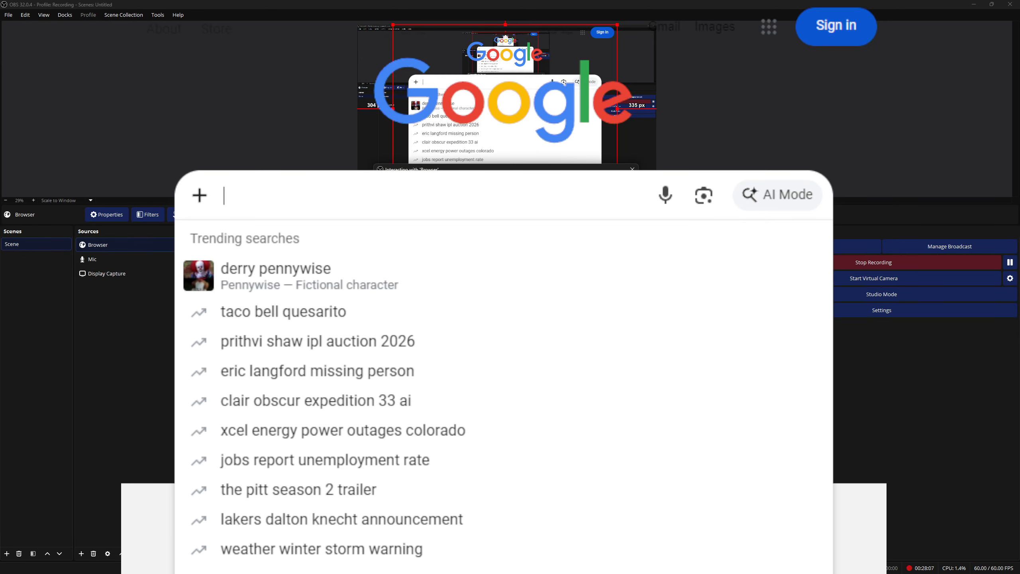
text(balls)
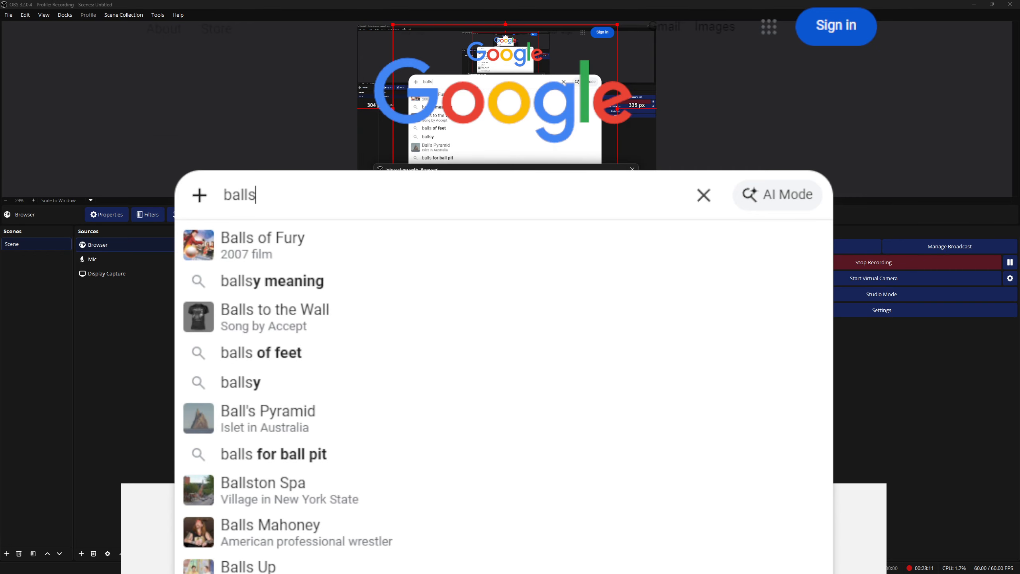
key(Return)
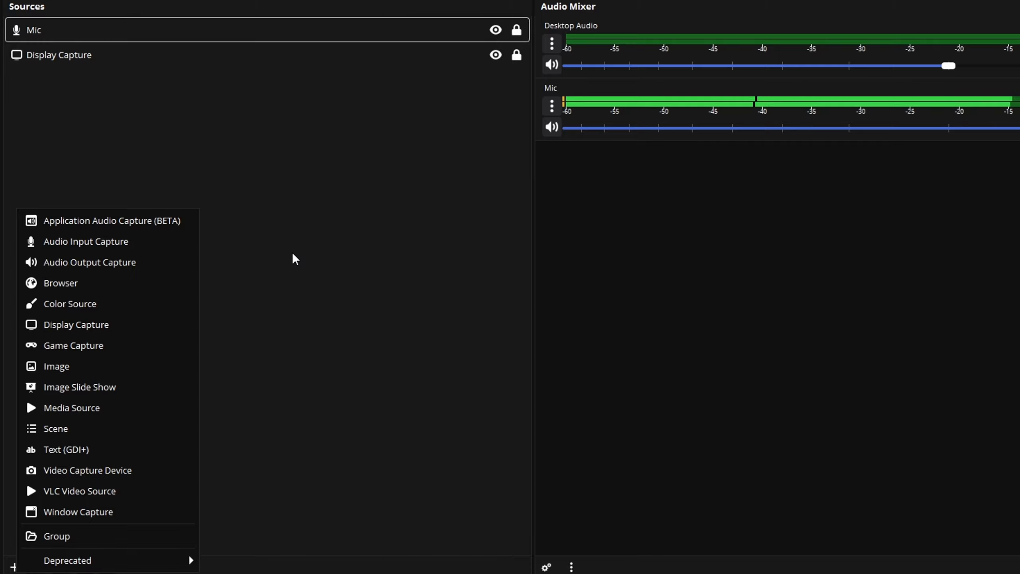
Add a Color Source and reposition its solid box in the preview
click(181, 302)
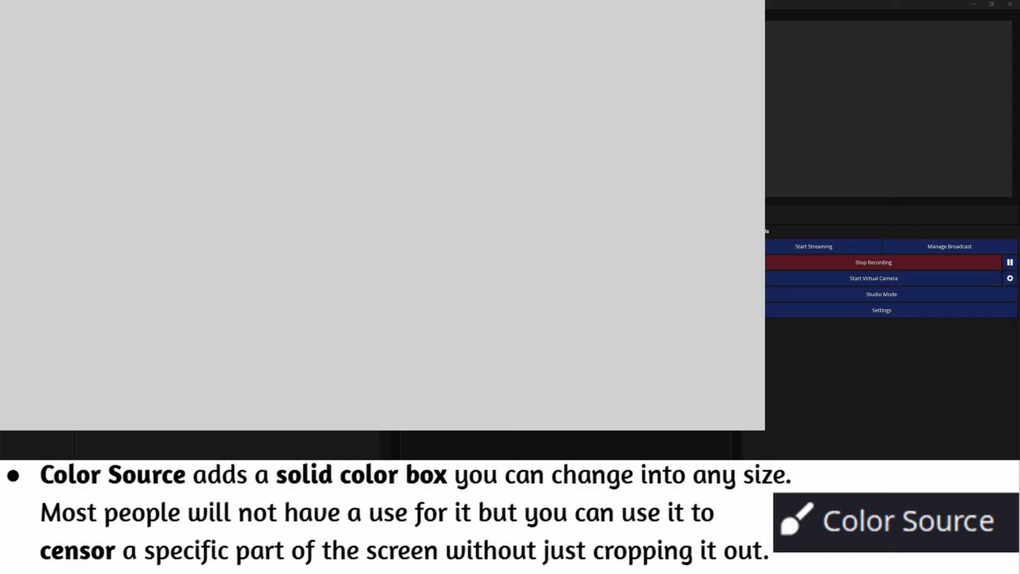
drag(628, 199, 595, 200)
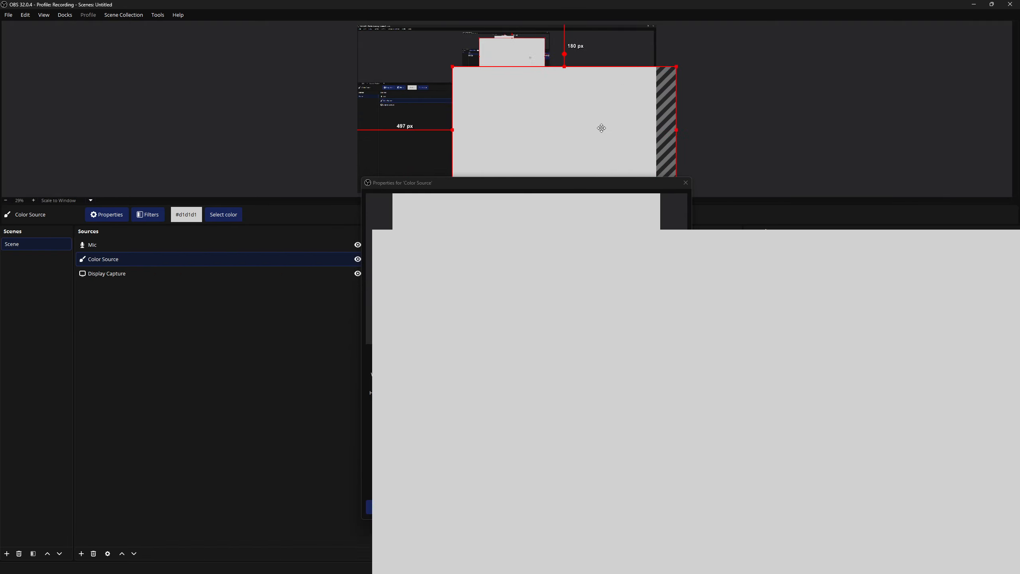
drag(601, 128, 544, 136)
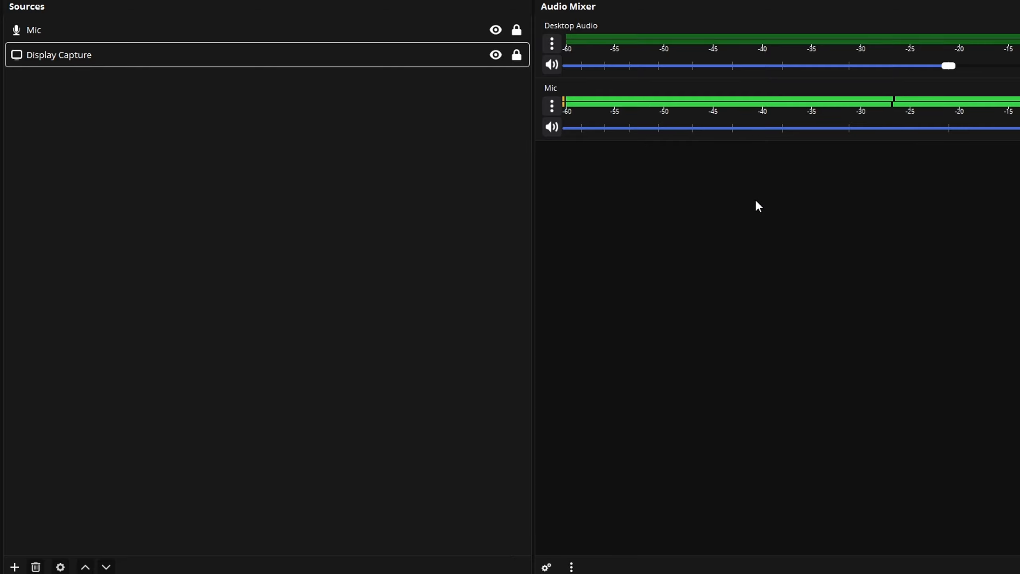
Add a second Display Capture source and select the MSI G274QPF primary monitor as its display
click(14, 566)
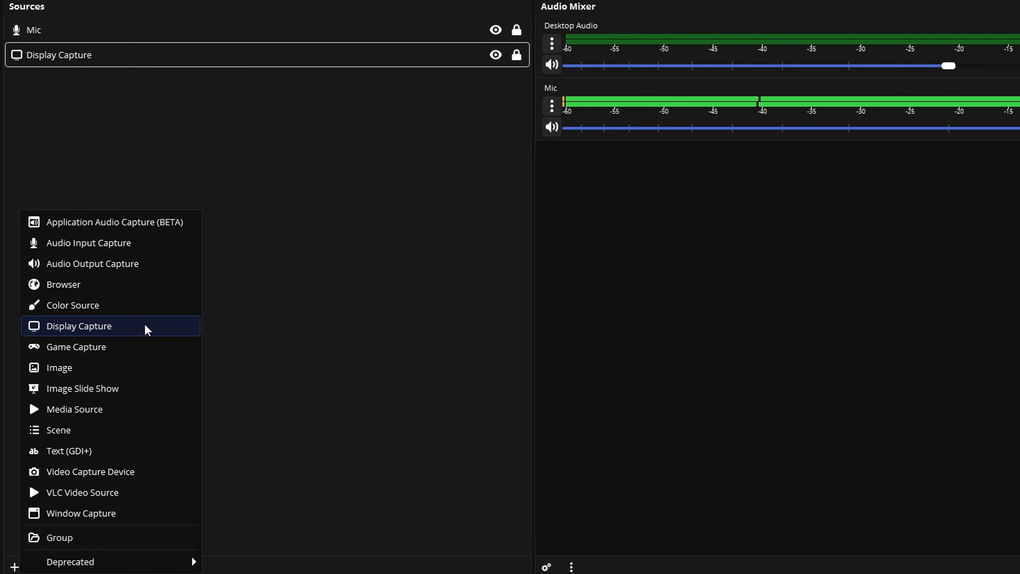
click(237, 260)
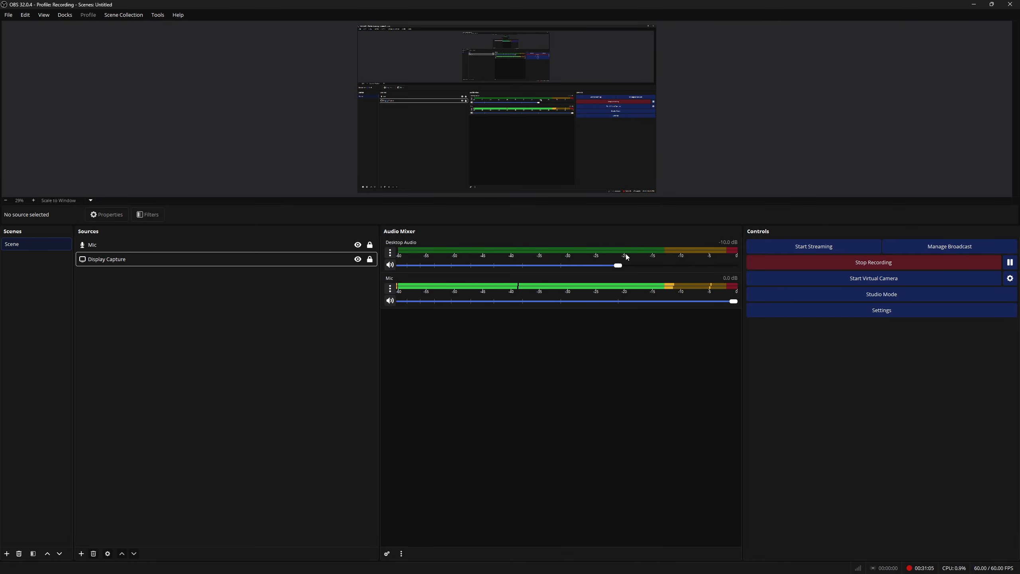
click(306, 264)
right_click(300, 350)
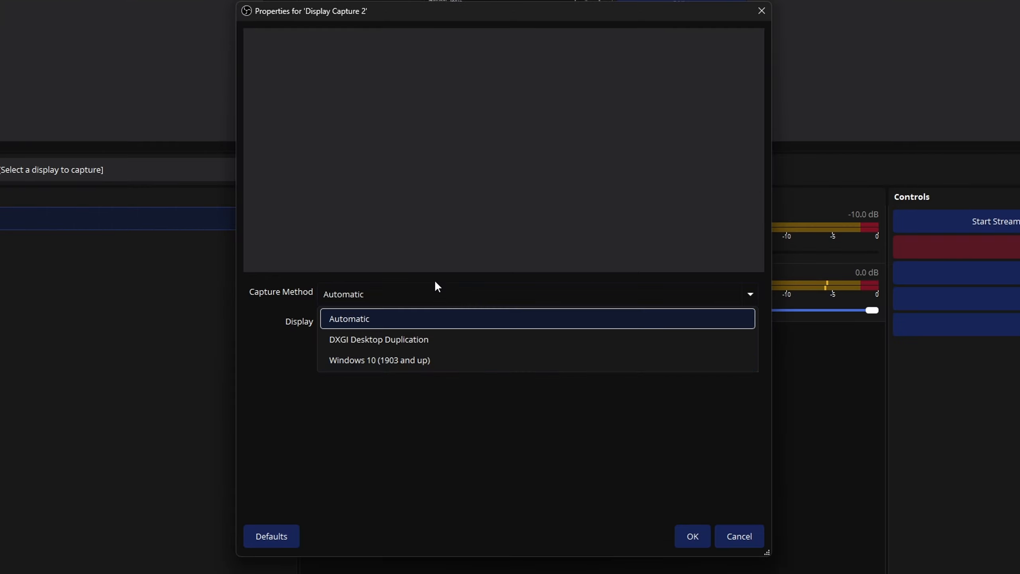
click(434, 291)
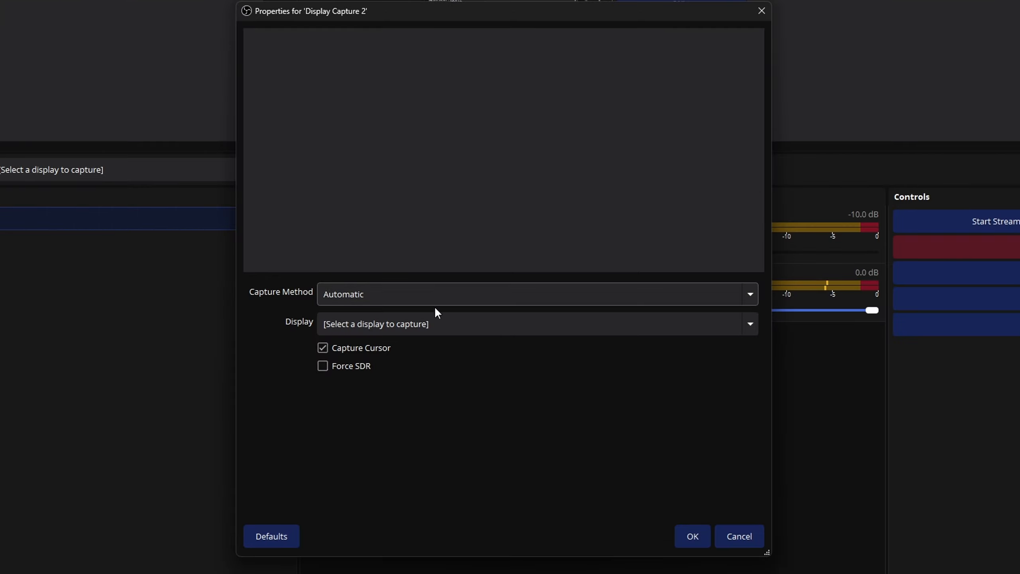
click(434, 311)
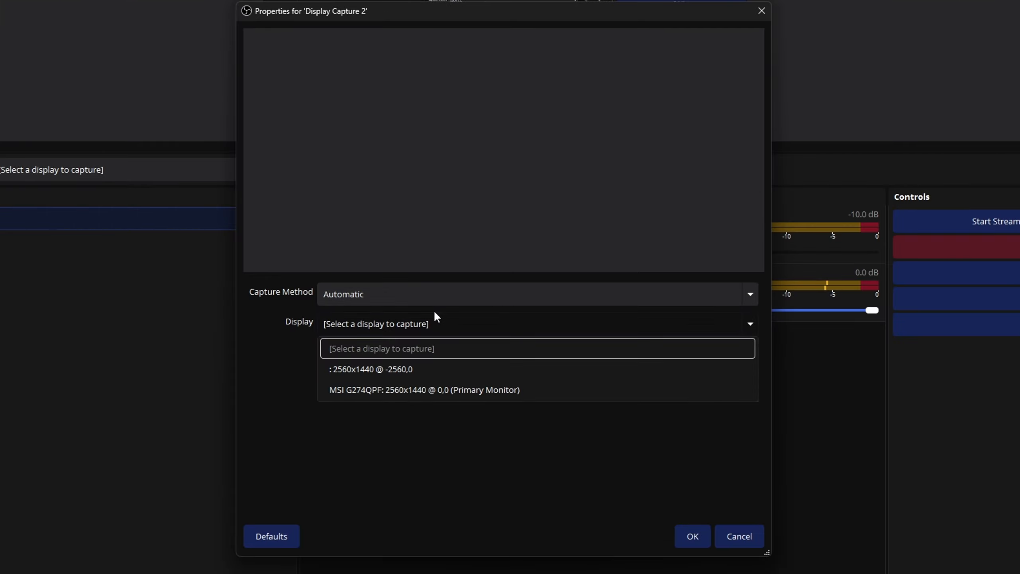
click(495, 391)
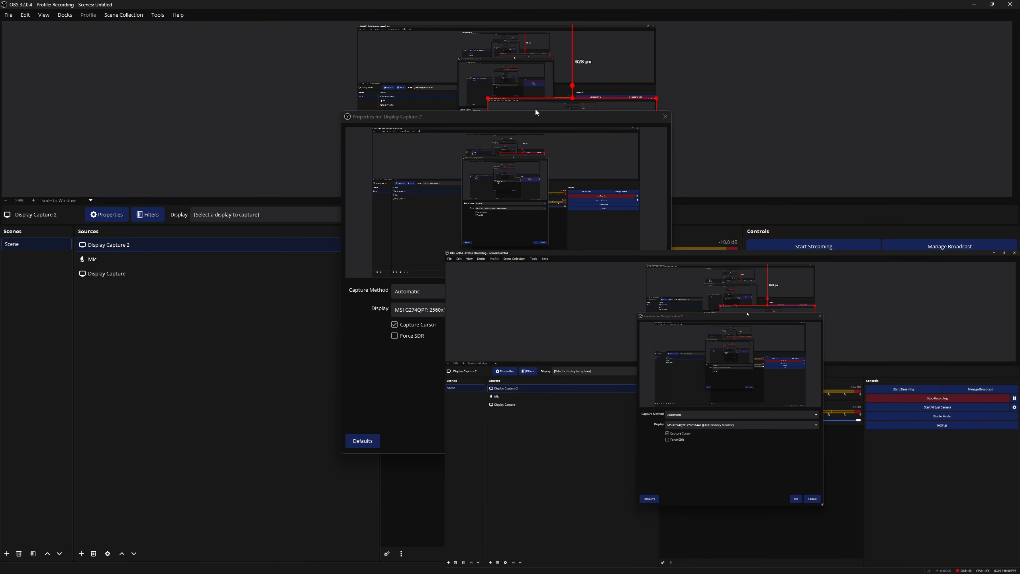
Cancel the Display Capture 2 properties dialog
drag(550, 106, 472, 61)
click(507, 63)
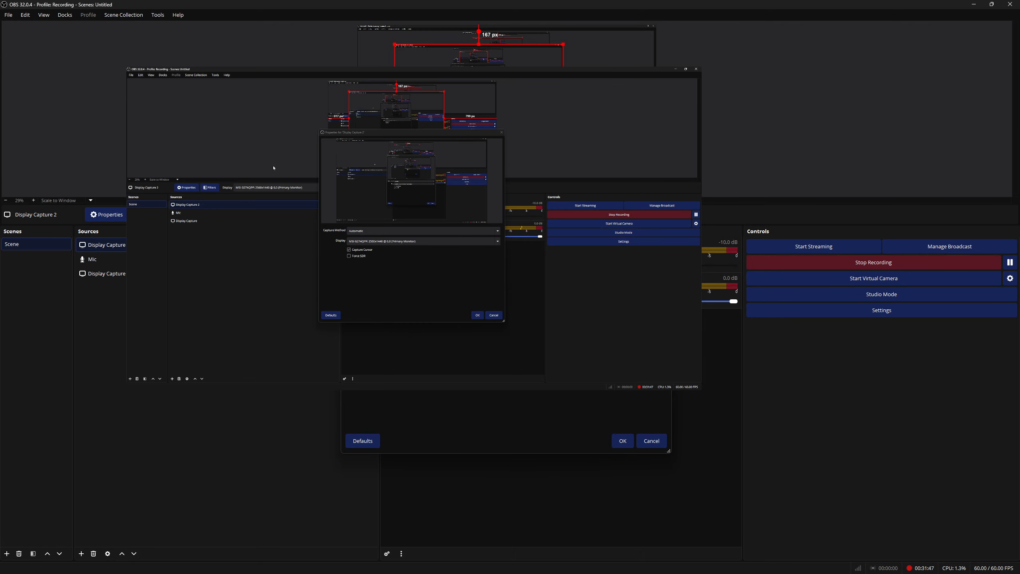
click(655, 442)
Remove the Display Capture 2 source from the scene
drag(480, 224, 483, 340)
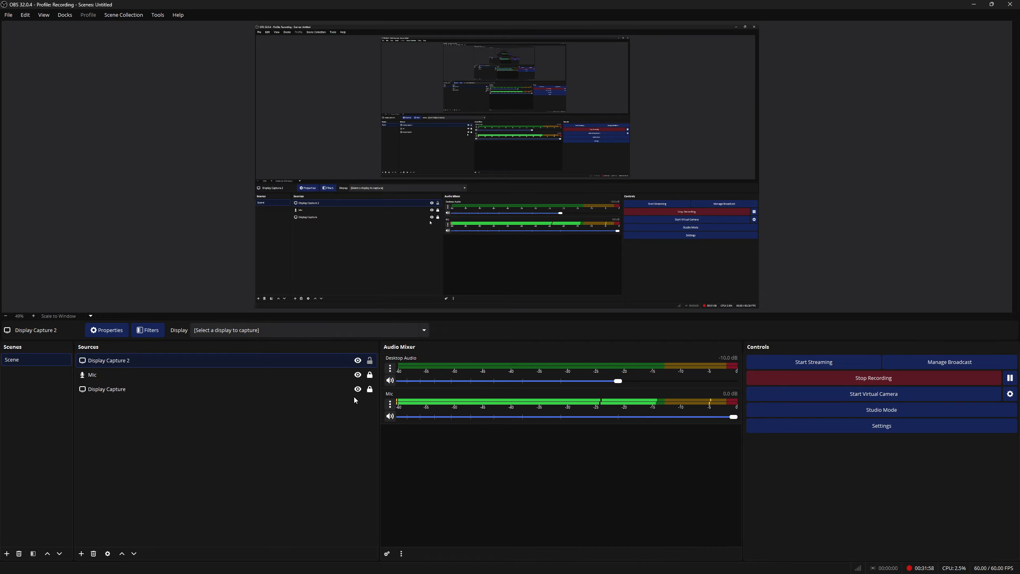
right_click(250, 359)
click(287, 344)
Add a Game Capture source set to capture the Papas' Basic OBS Guide - Google Docs - Opera window
click(81, 554)
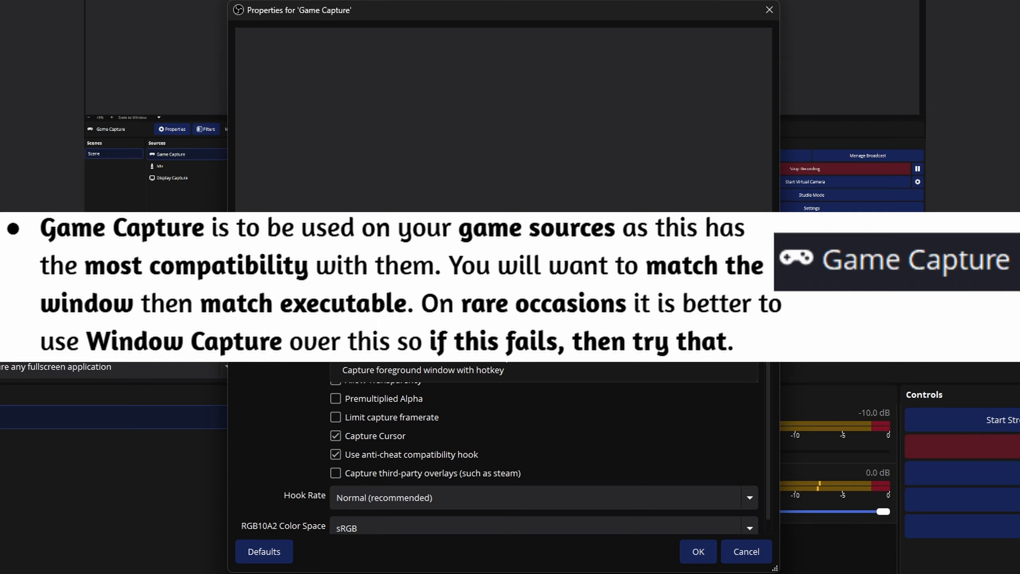
click(540, 371)
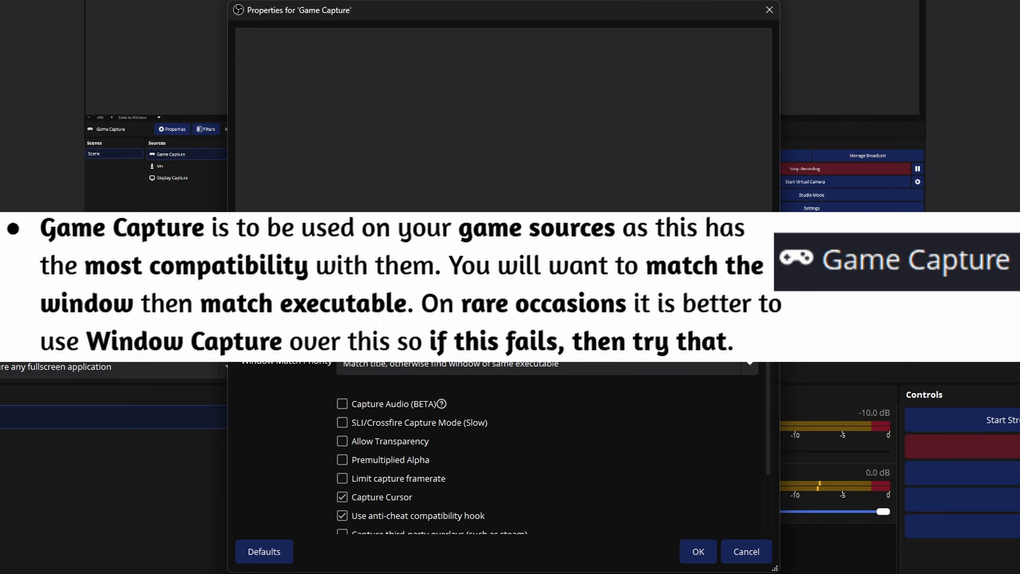
click(541, 360)
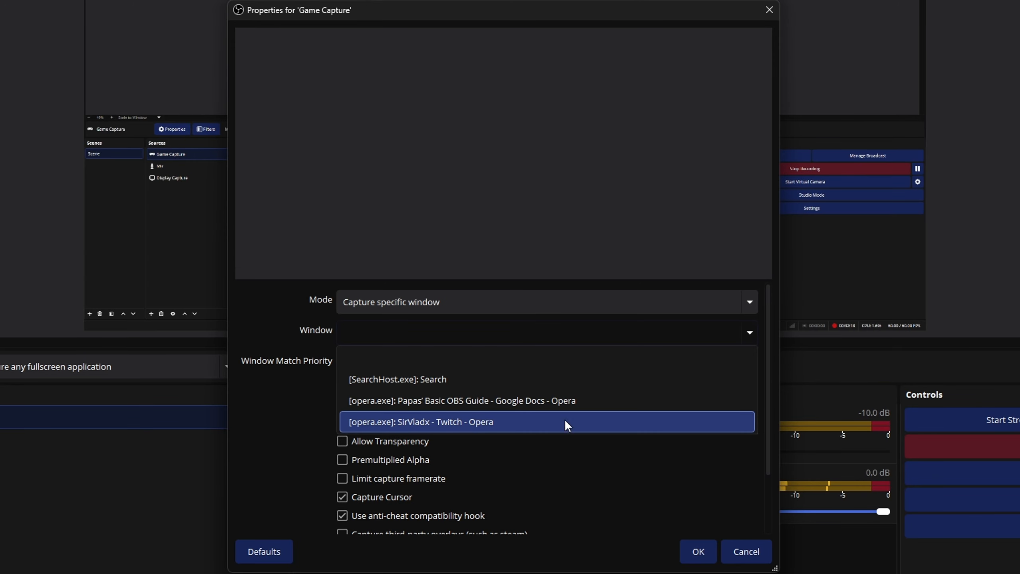
click(409, 399)
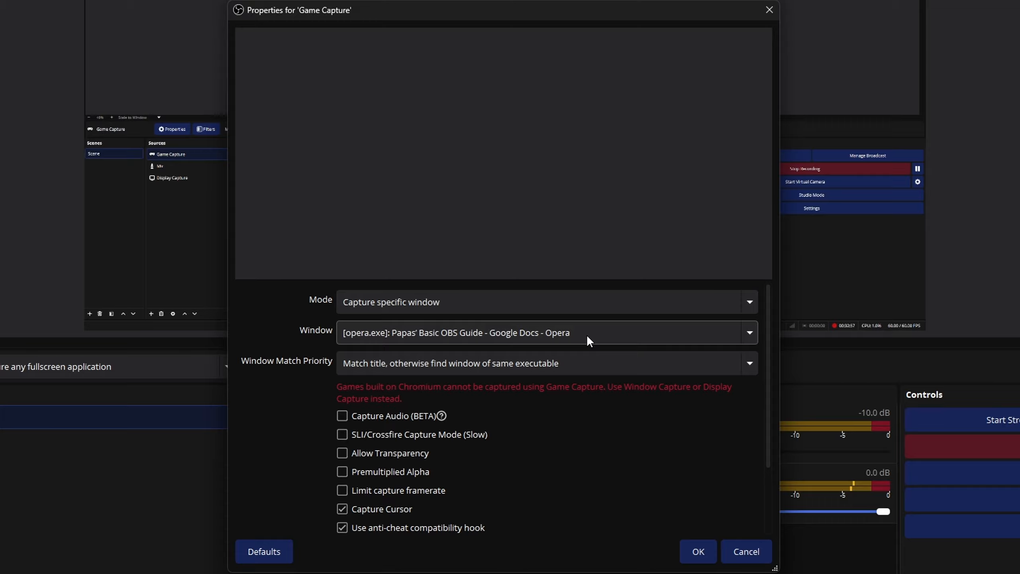
Uncheck Capture Cursor and the anti-cheat compatibility hook, then cancel the Game Capture properties
scroll(594, 463, down, 3)
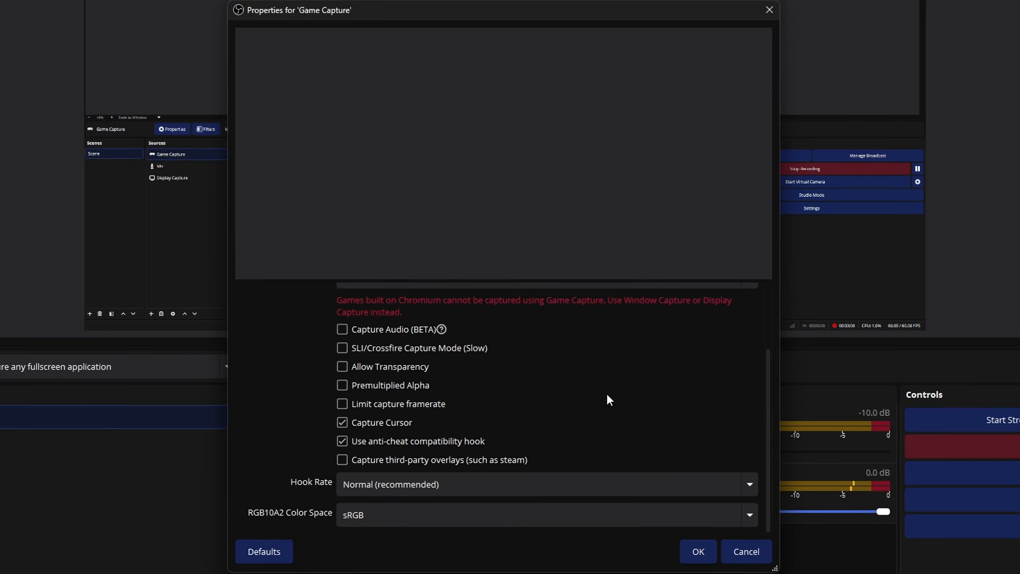
click(343, 425)
click(342, 441)
mouse_move(371, 334)
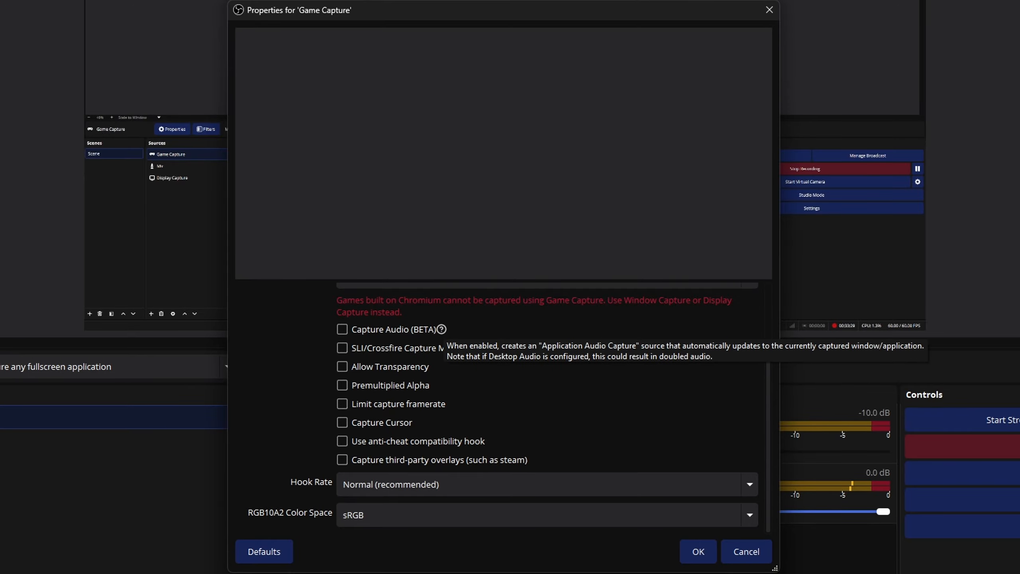
click(746, 551)
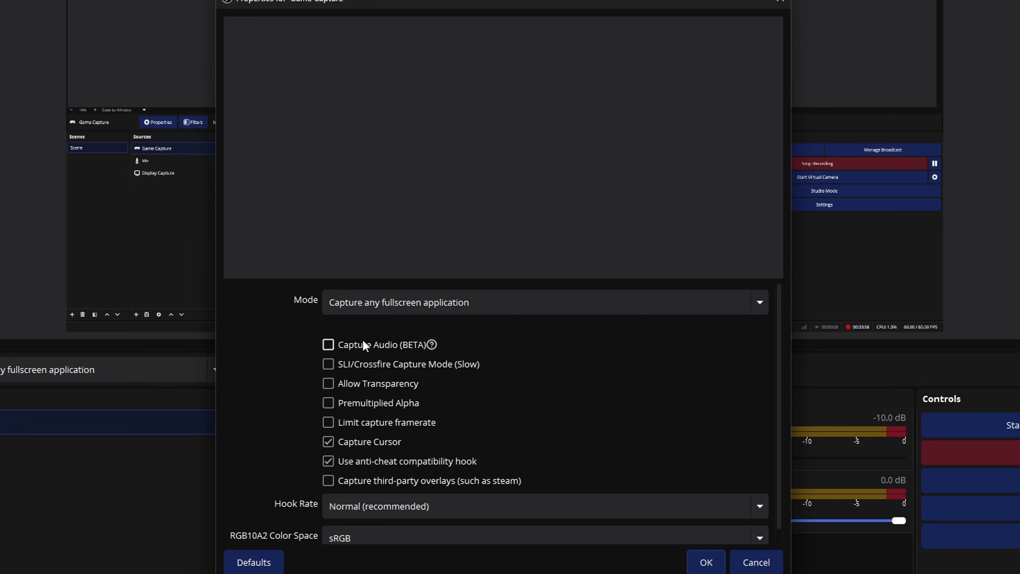
mouse_move(363, 342)
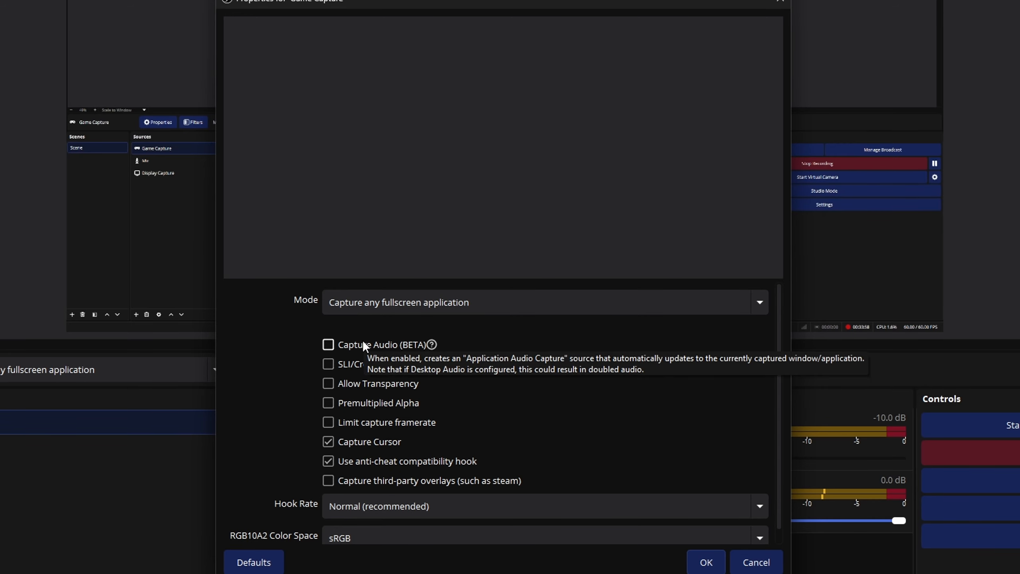
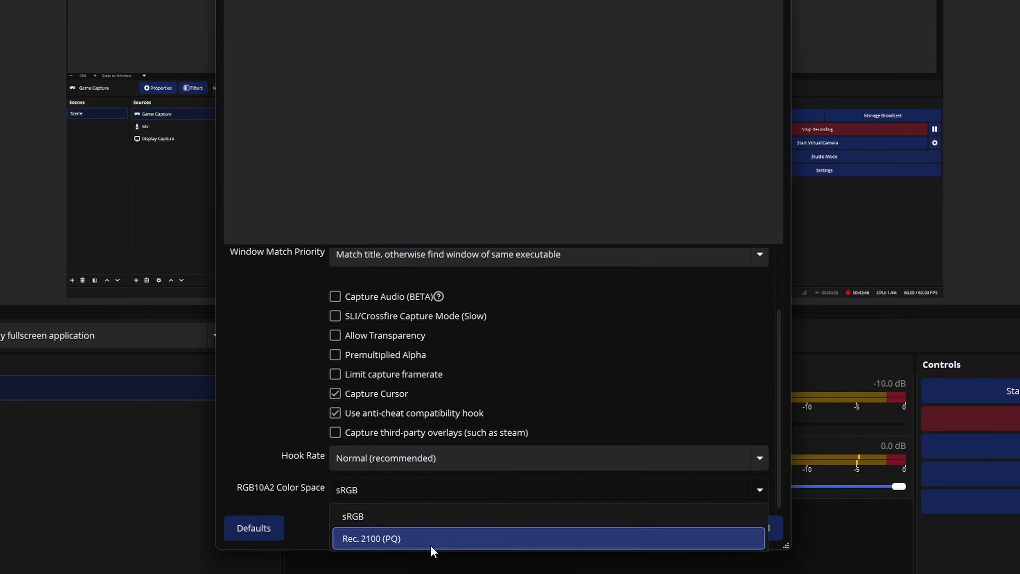
Add an Image source showing D:/Pictures/BlenderRenders/Donut Plate EEVEEsm.png and reposition it in the preview
click(422, 532)
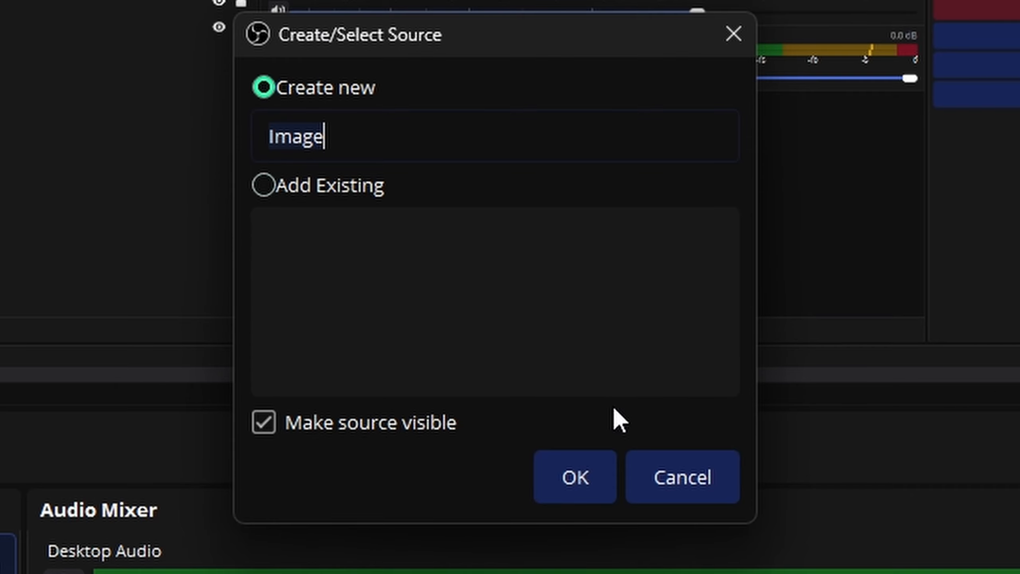
click(560, 486)
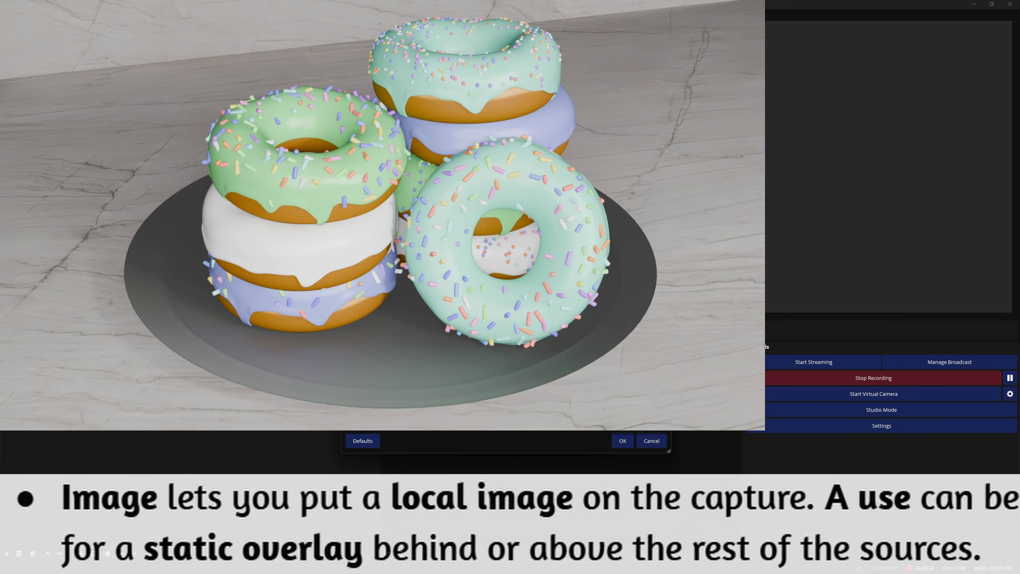
drag(506, 113, 543, 280)
drag(454, 149, 566, 71)
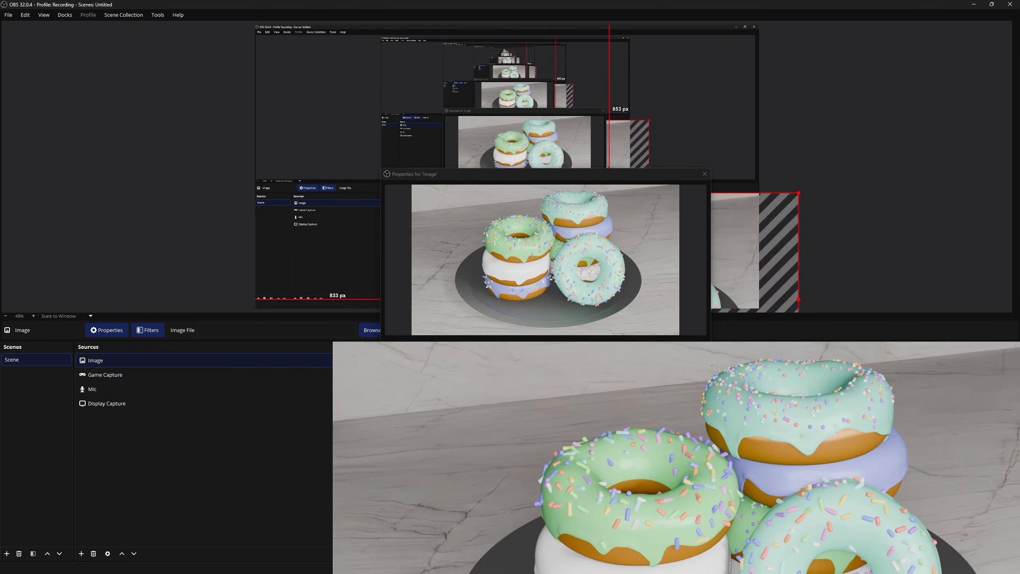
drag(499, 362, 401, 207)
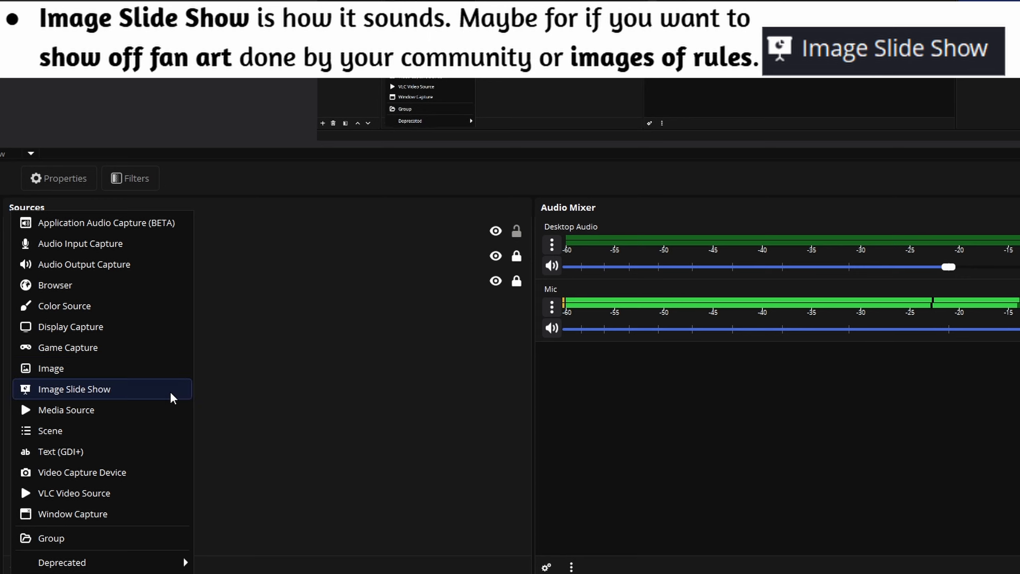
Add an Image Slide Show source and open the add-files options for its Image Files list without adding any
click(169, 392)
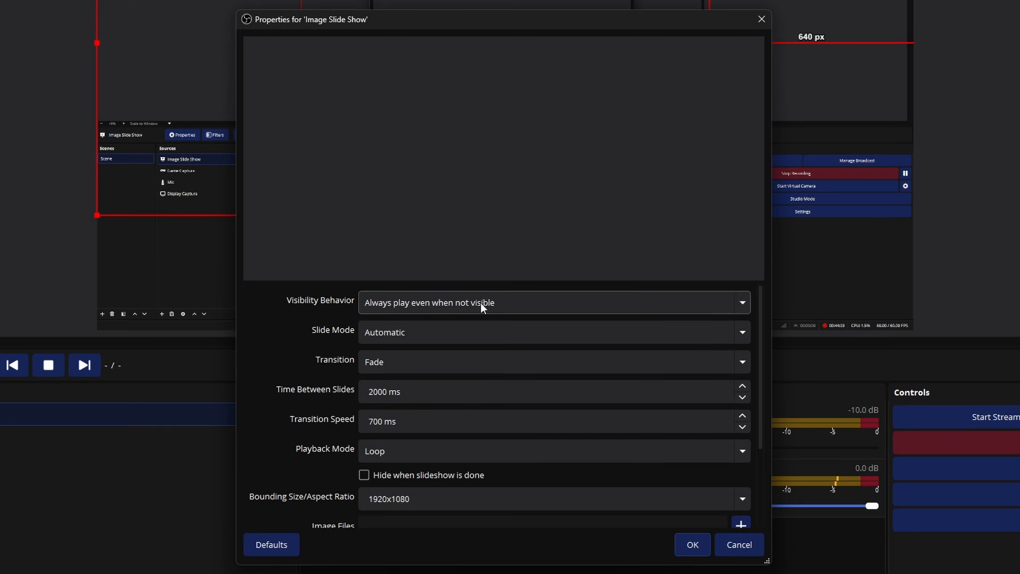
scroll(337, 438, down, 2)
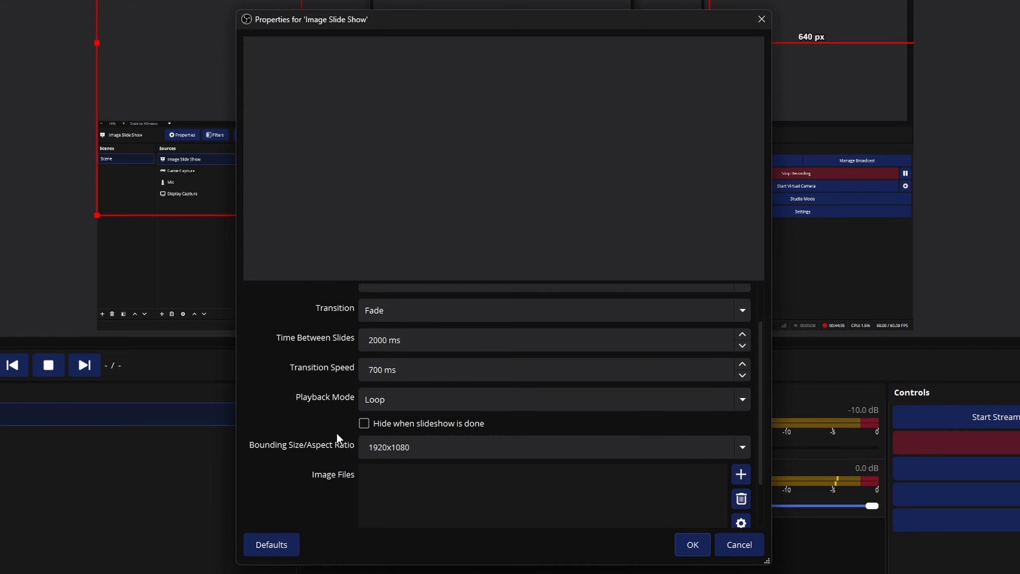
scroll(338, 438, down, 2)
click(741, 414)
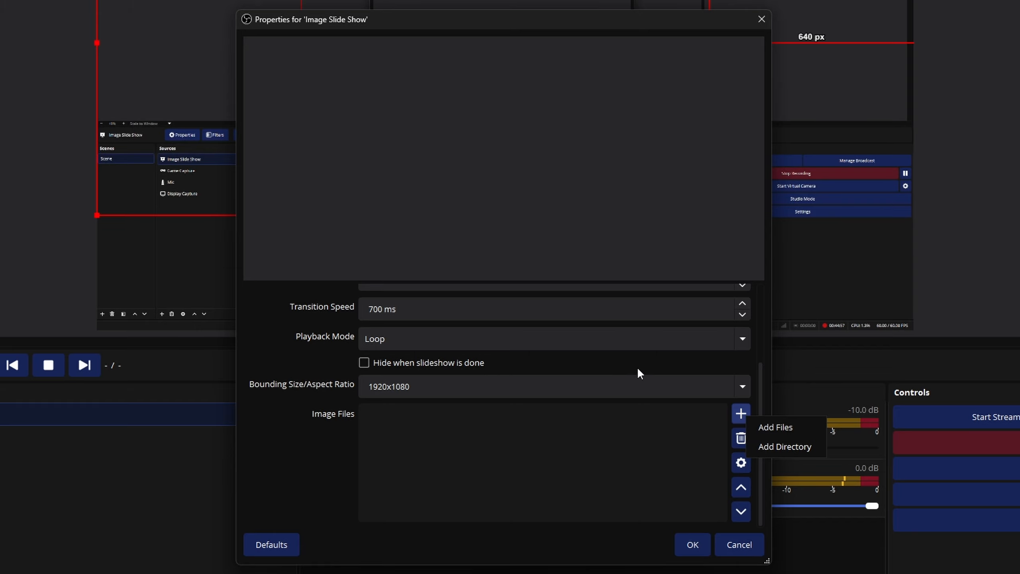
click(650, 491)
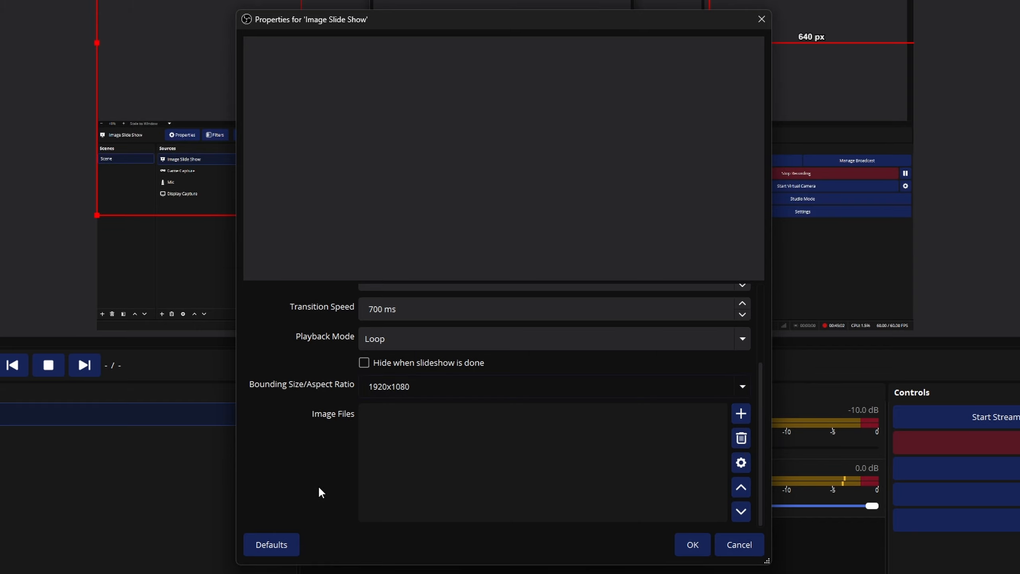
scroll(309, 466, up, 3)
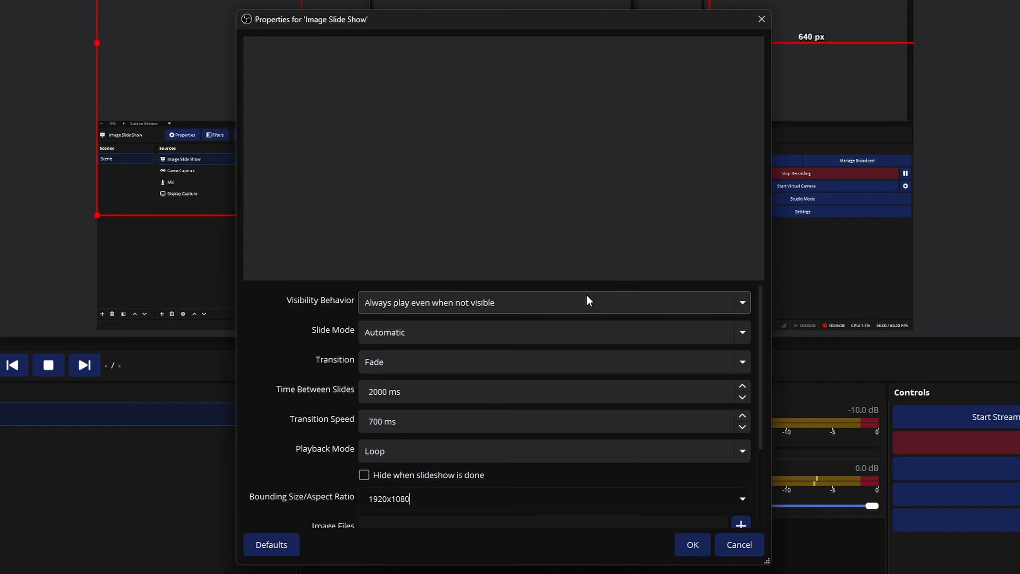
Review the slide show's Visibility Behavior, Slide Mode, Transition and Playback Mode option lists, keeping the existing choices
click(595, 300)
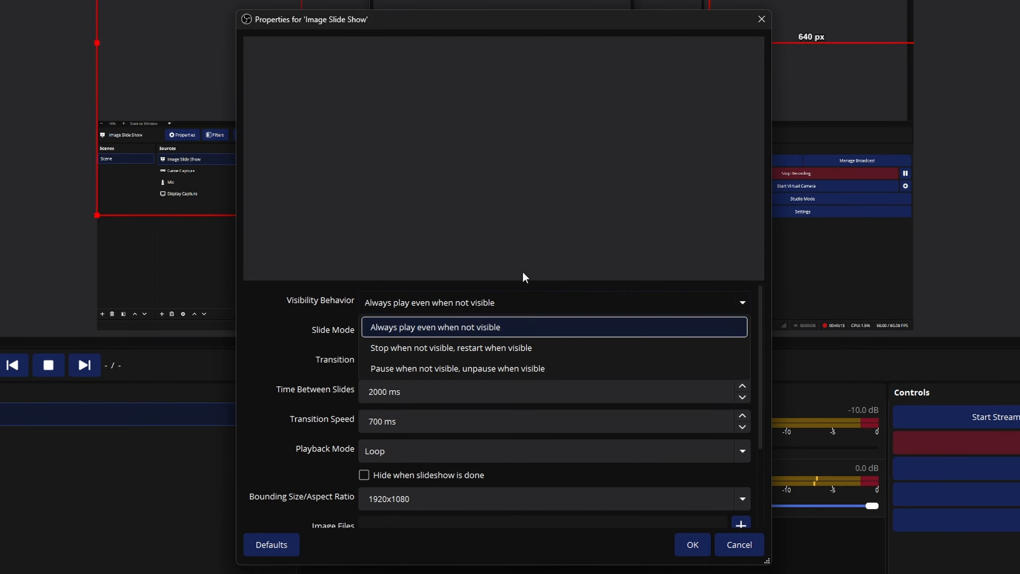
click(509, 299)
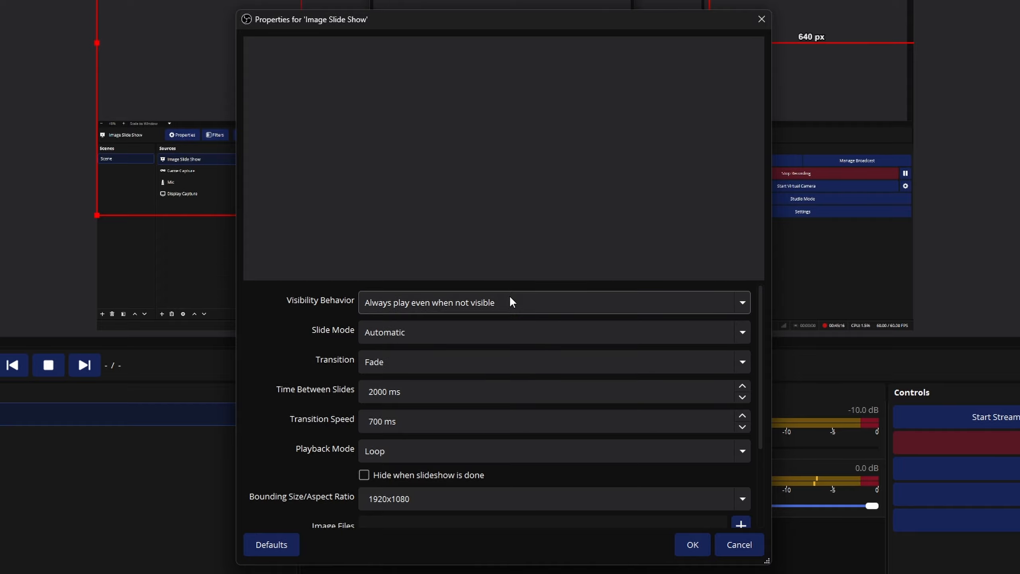
click(514, 332)
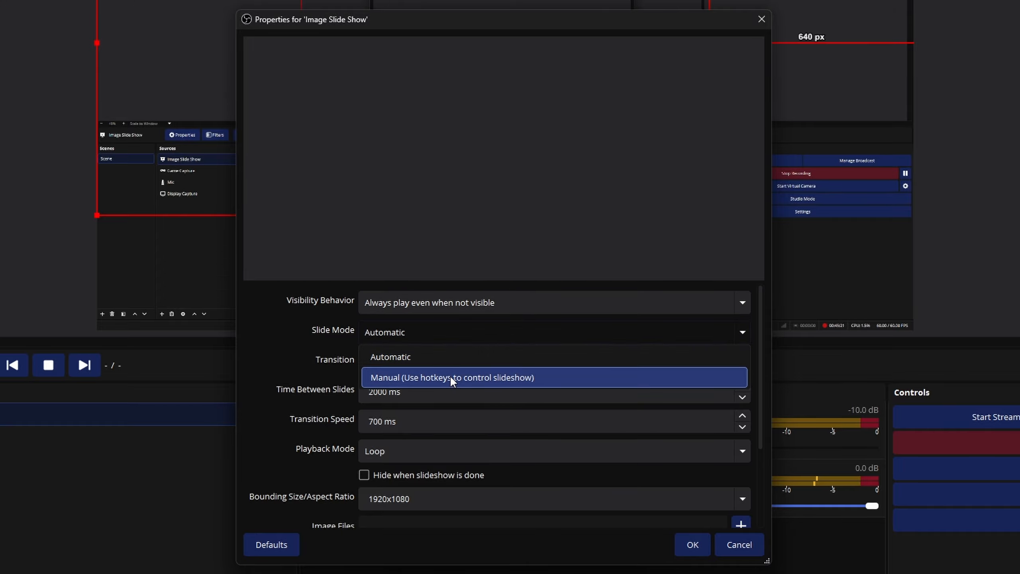
click(470, 335)
click(473, 366)
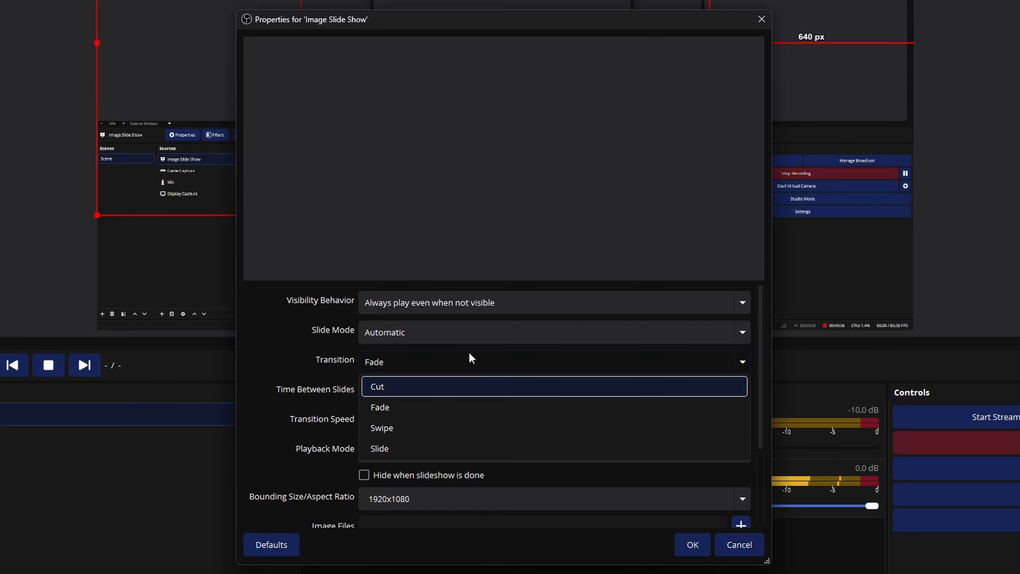
click(476, 357)
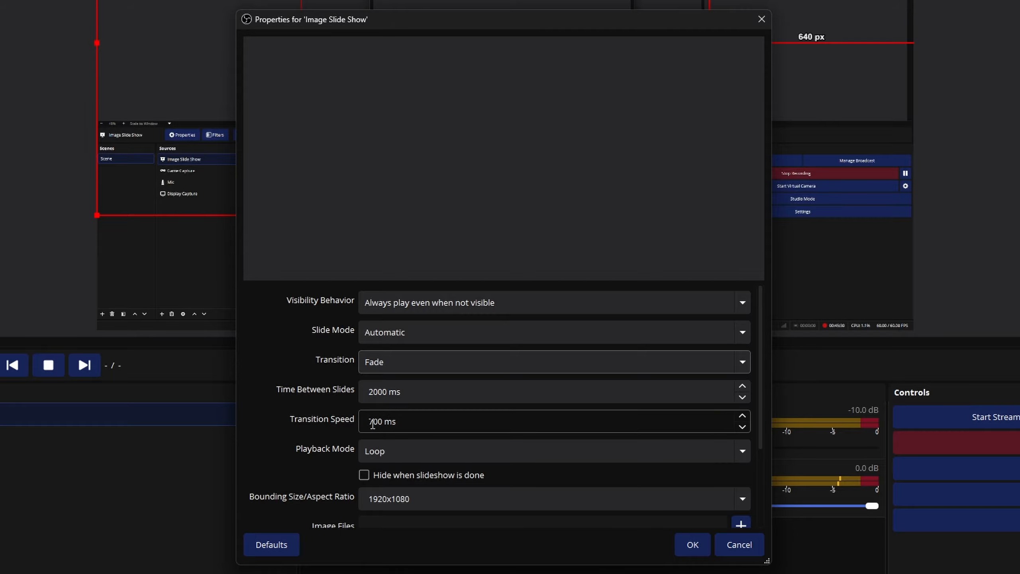
click(400, 451)
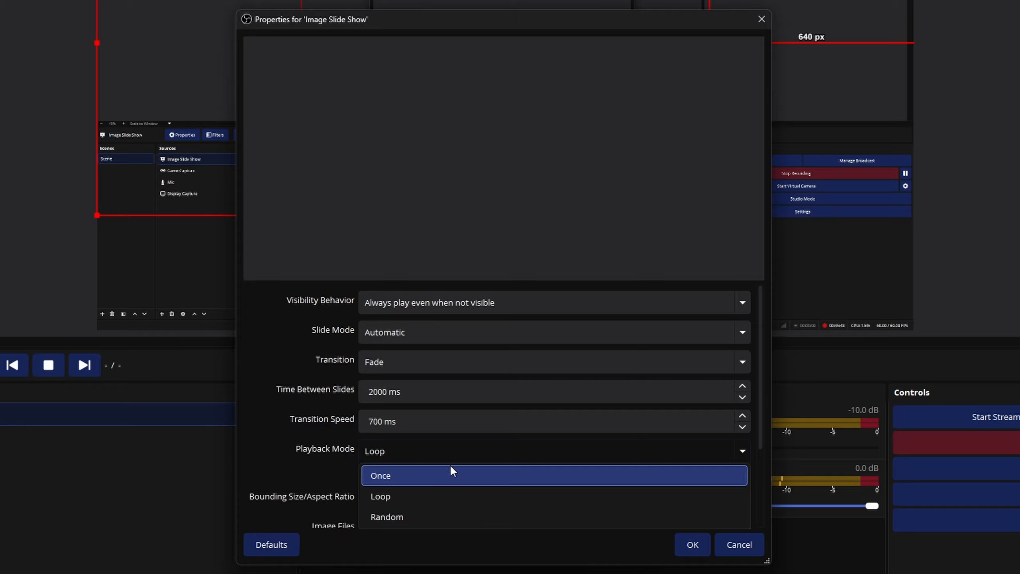
click(458, 447)
scroll(326, 400, down, 3)
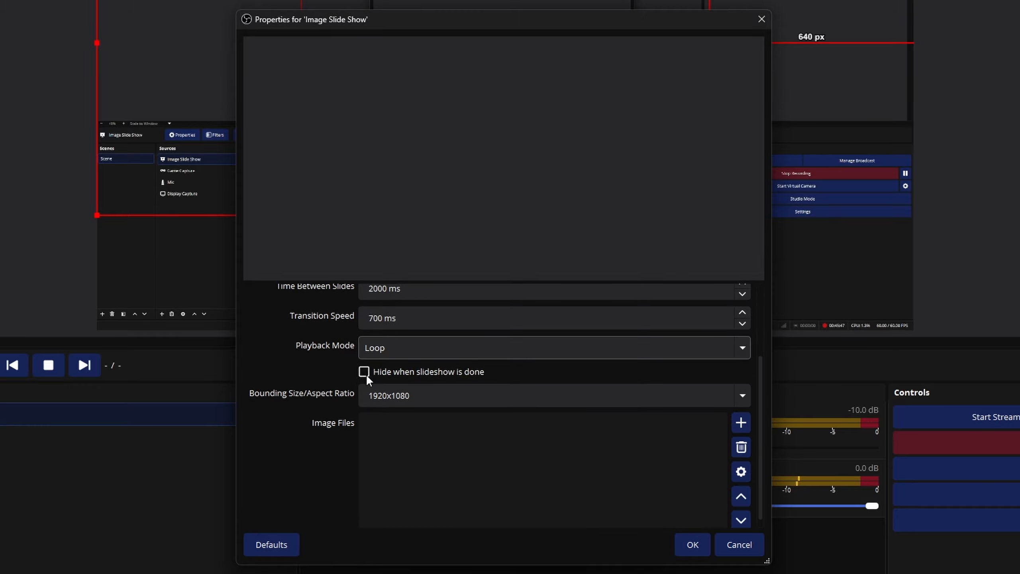
scroll(322, 378, down, 1)
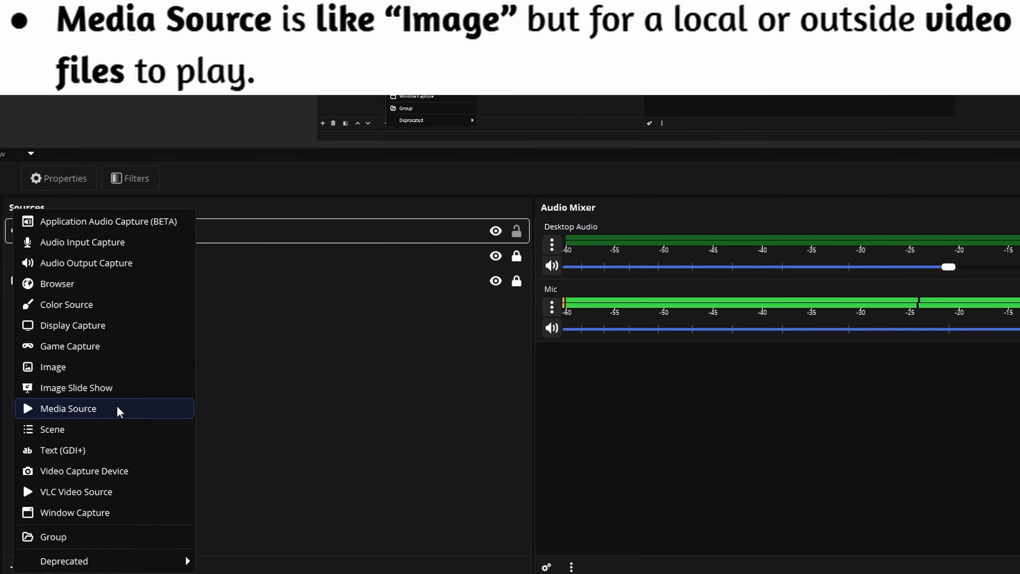
Add a Media Source and open Advanced Audio Properties from its audio mixer menu
click(119, 411)
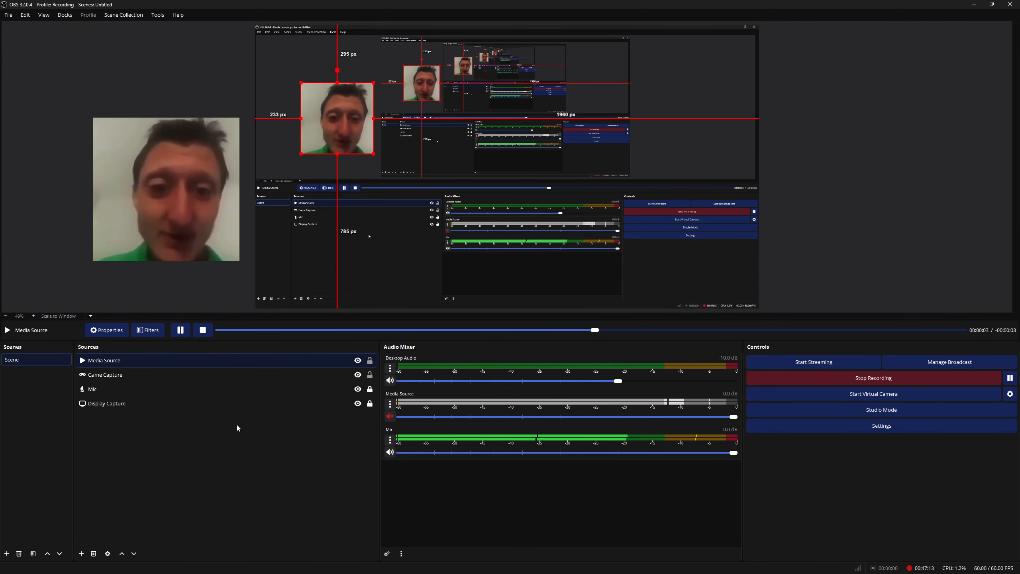
click(390, 403)
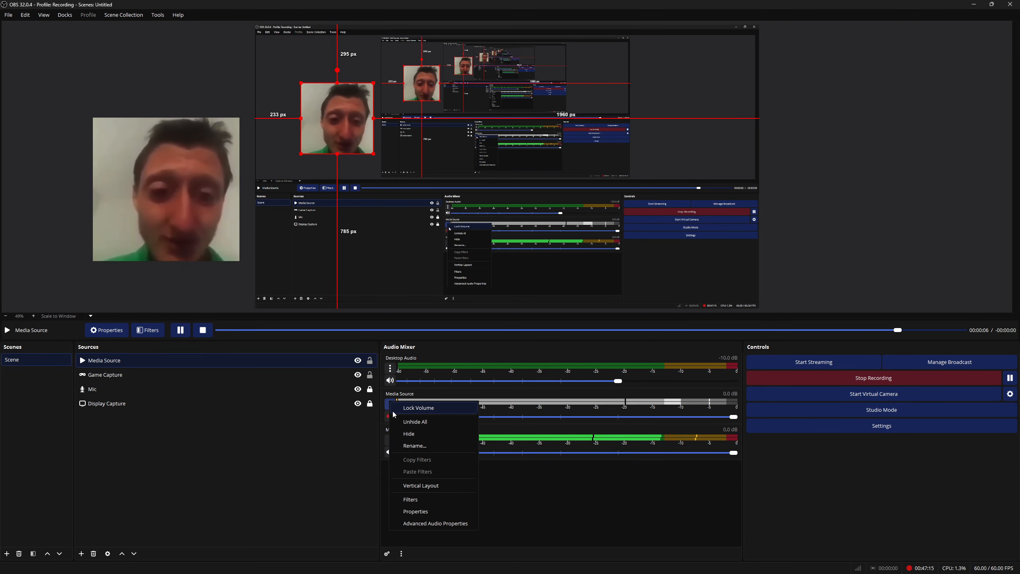
click(390, 404)
click(389, 406)
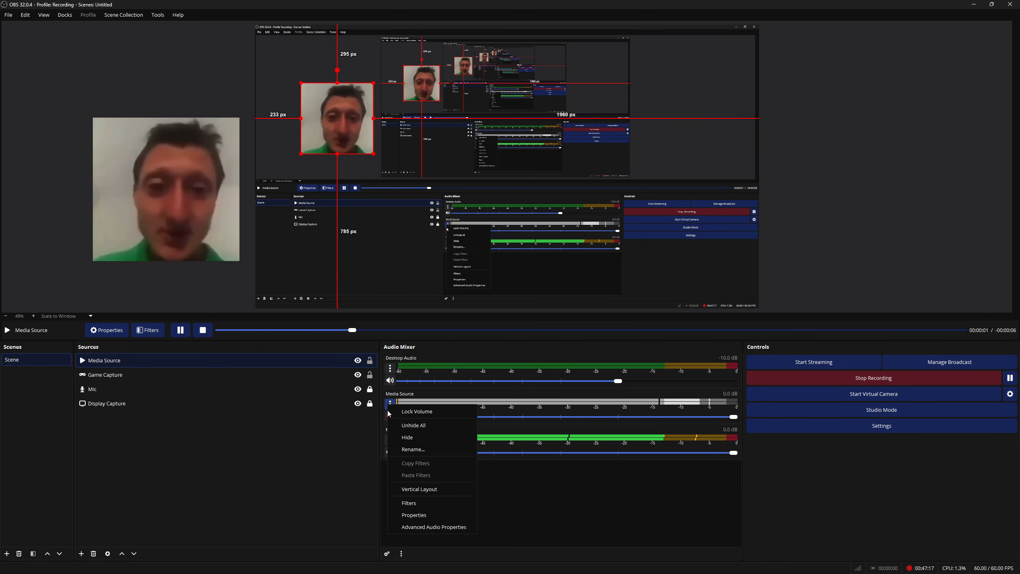
click(335, 437)
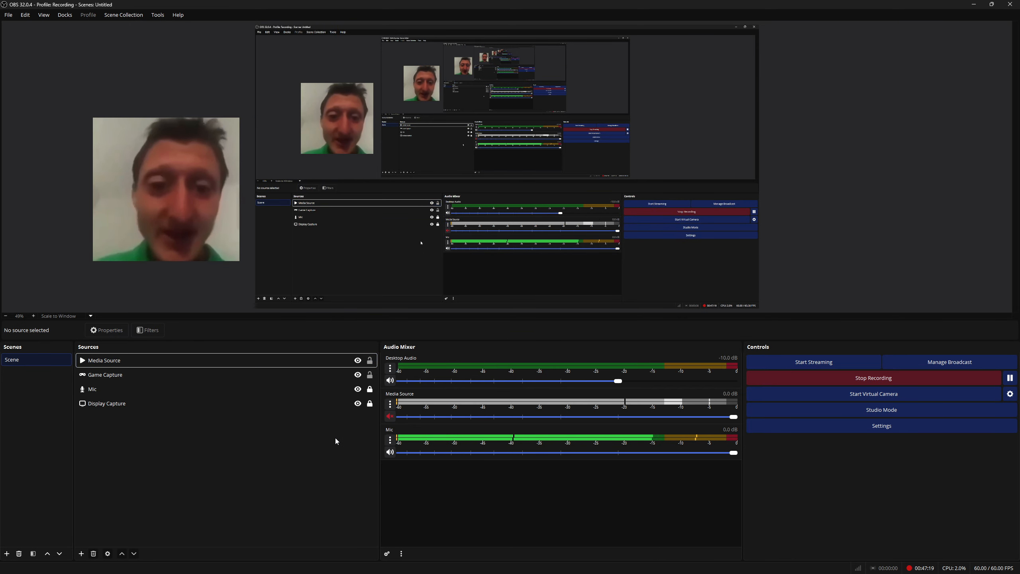
click(335, 438)
click(390, 403)
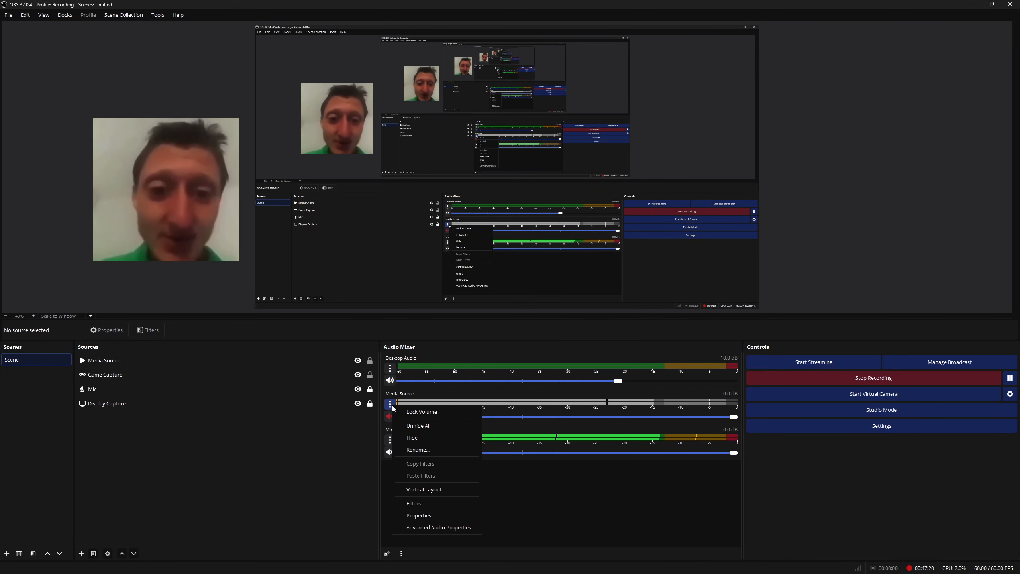
click(420, 527)
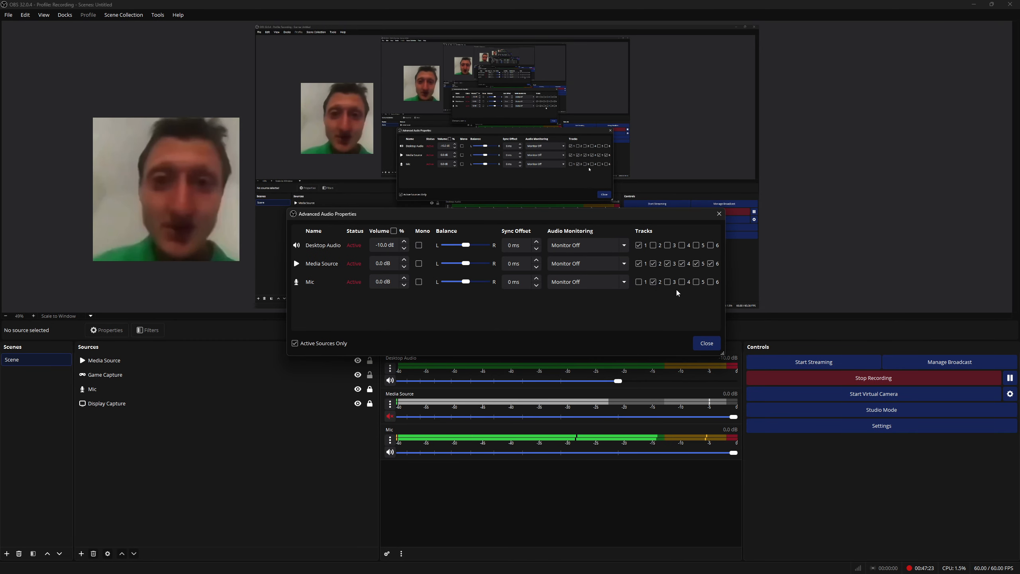
Turn off all audio tracks for the Media Source and close Advanced Audio Properties
click(639, 264)
click(653, 263)
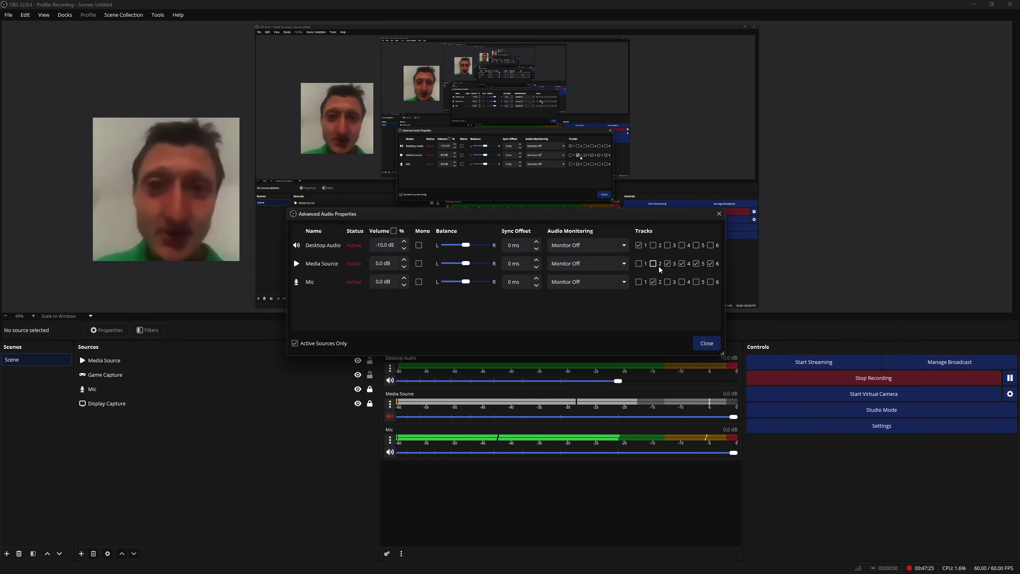
click(667, 263)
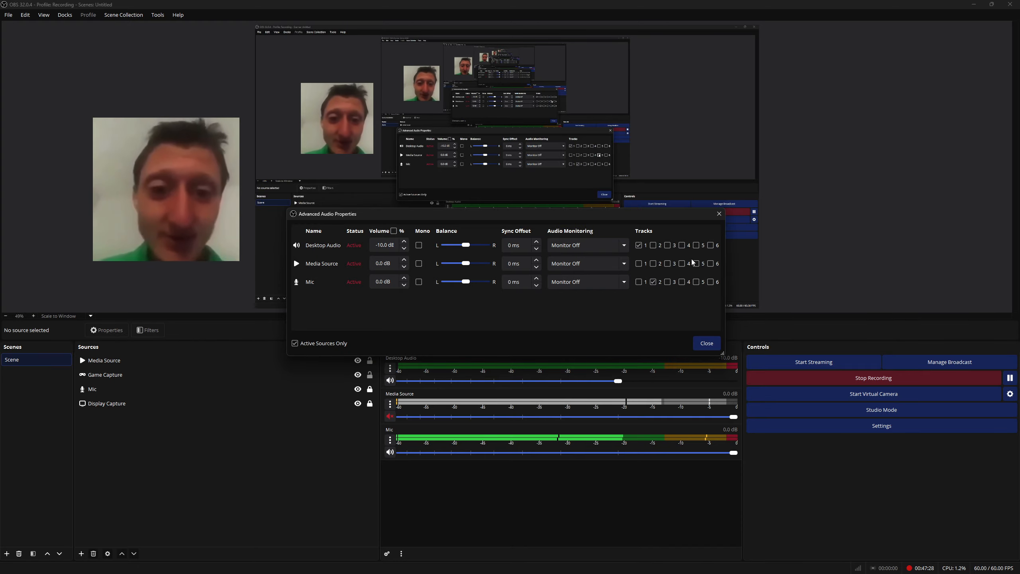
click(706, 343)
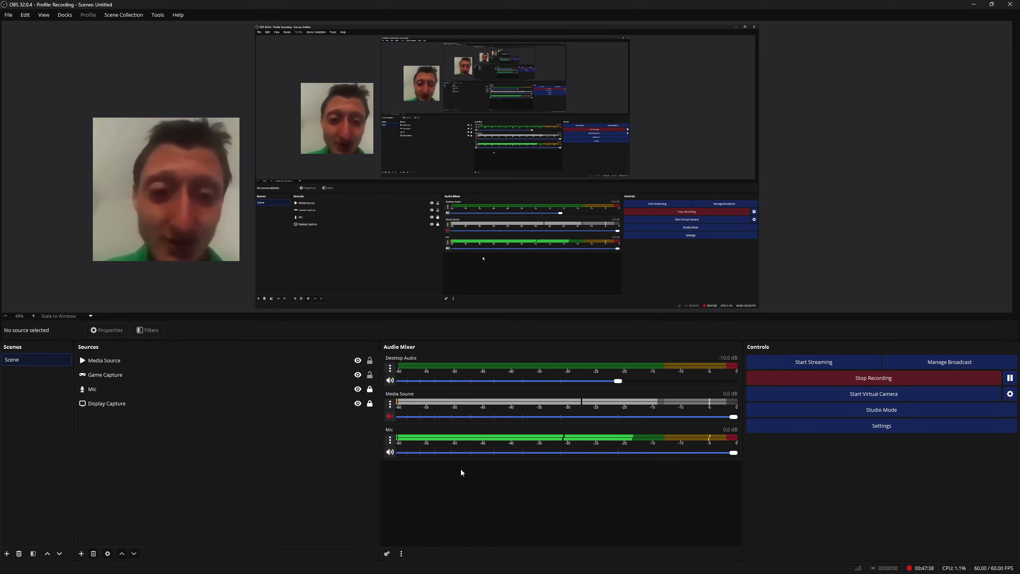
Move the media source video to the canvas corner and open its properties
drag(324, 141, 709, 93)
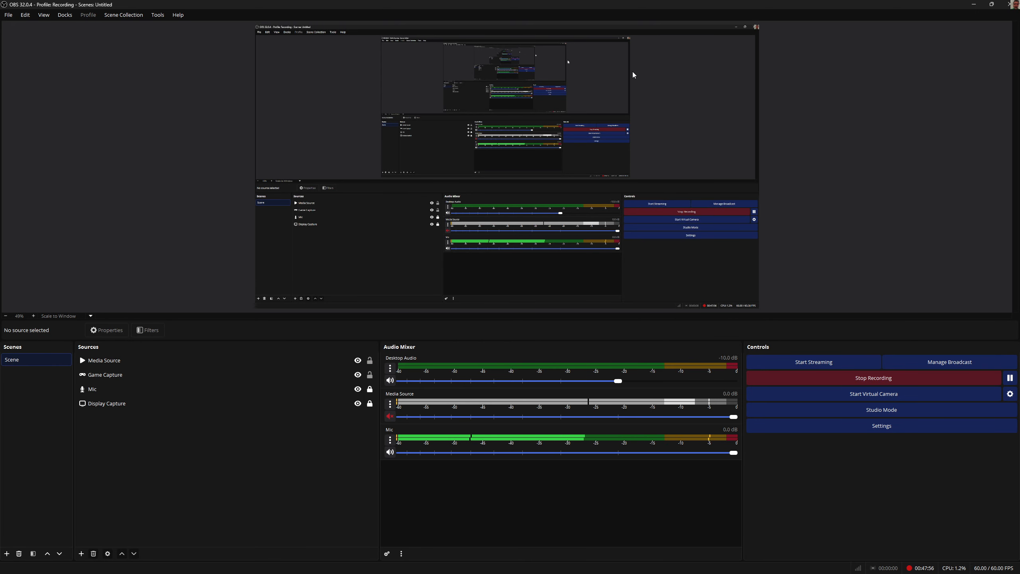
click(758, 28)
double_click(758, 27)
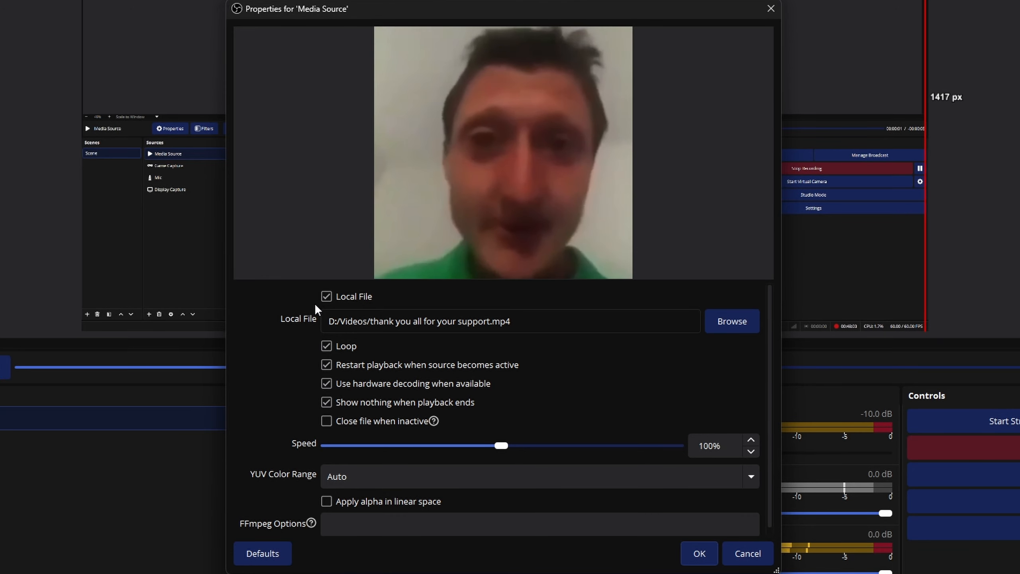
Toggle Local File off and back on, and set the playback Speed to 1%
click(326, 296)
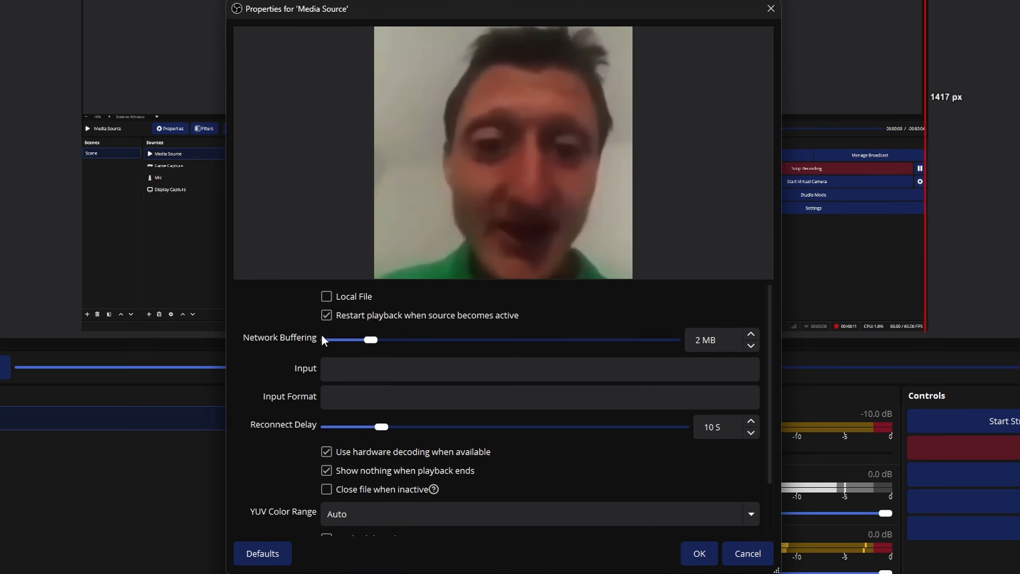
click(326, 297)
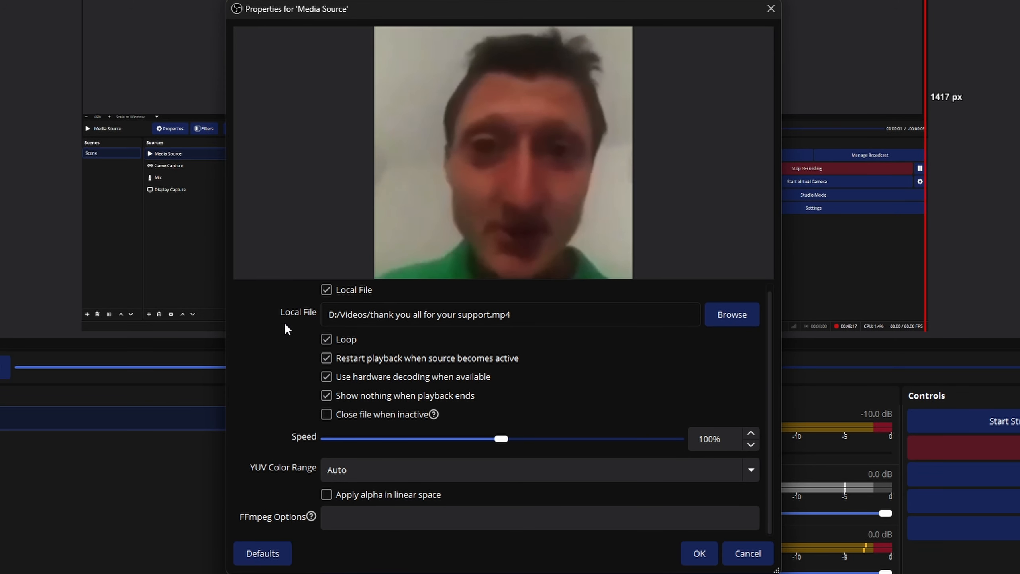
drag(505, 441, 321, 573)
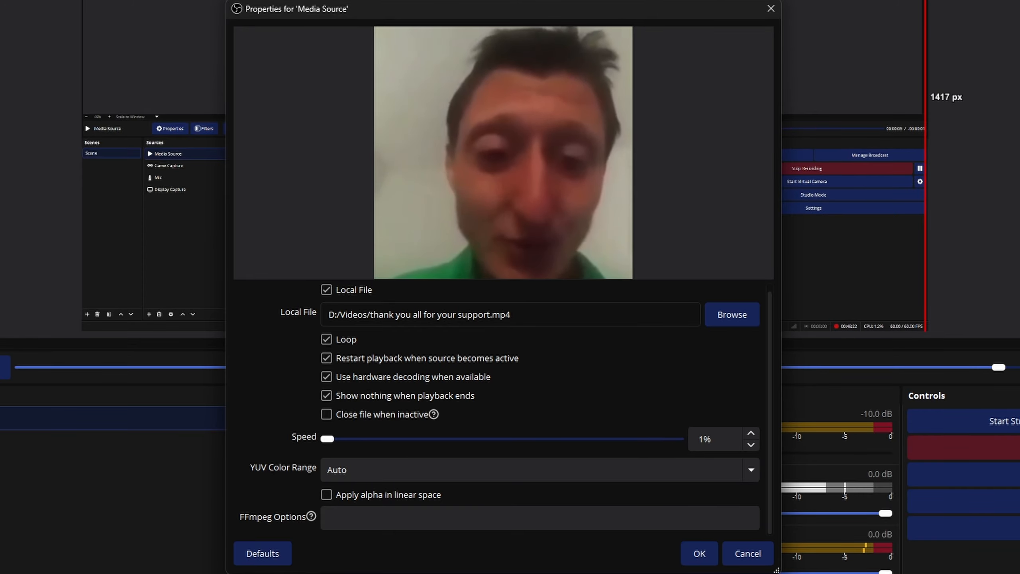
click(458, 470)
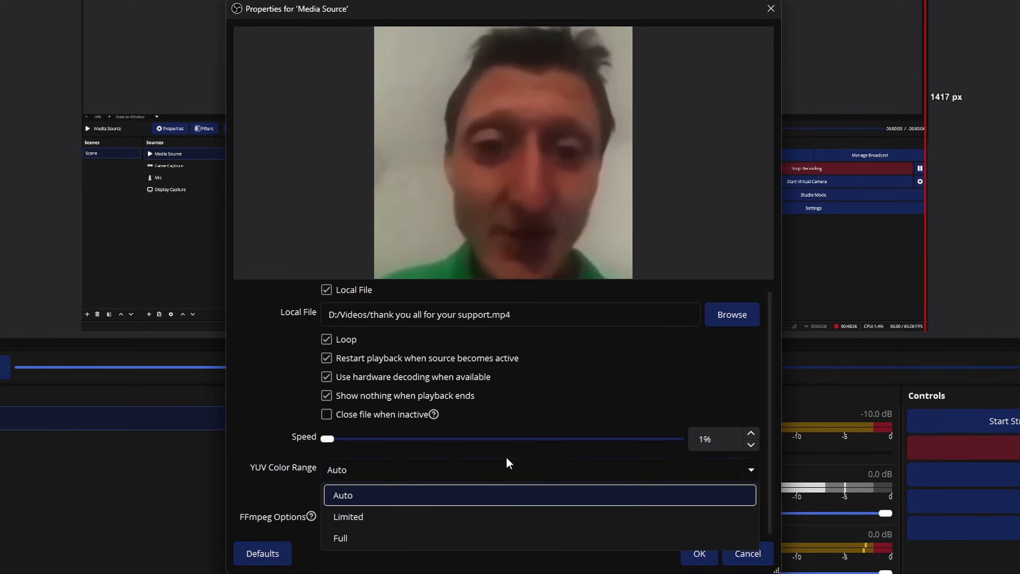
click(505, 459)
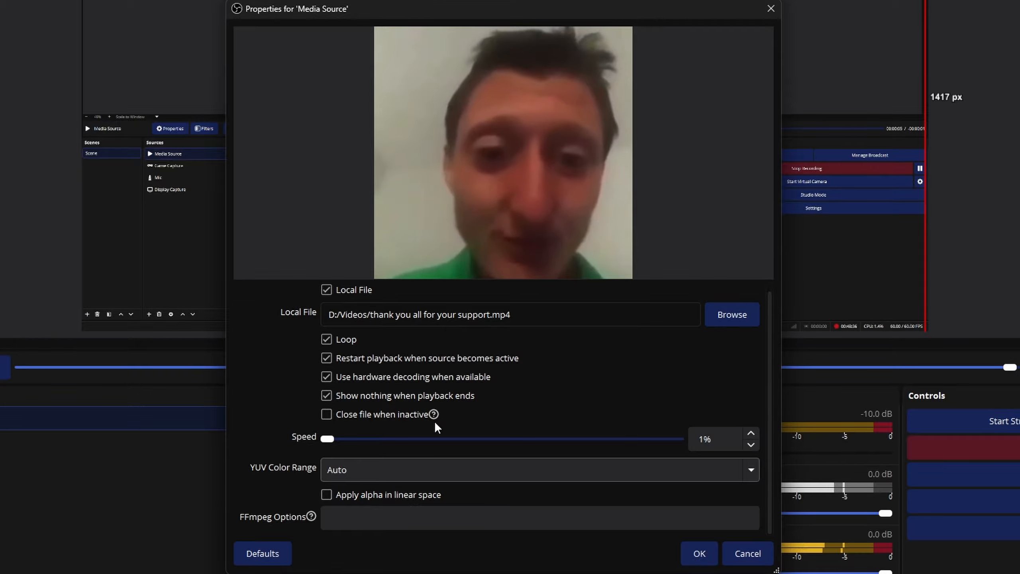
mouse_move(436, 418)
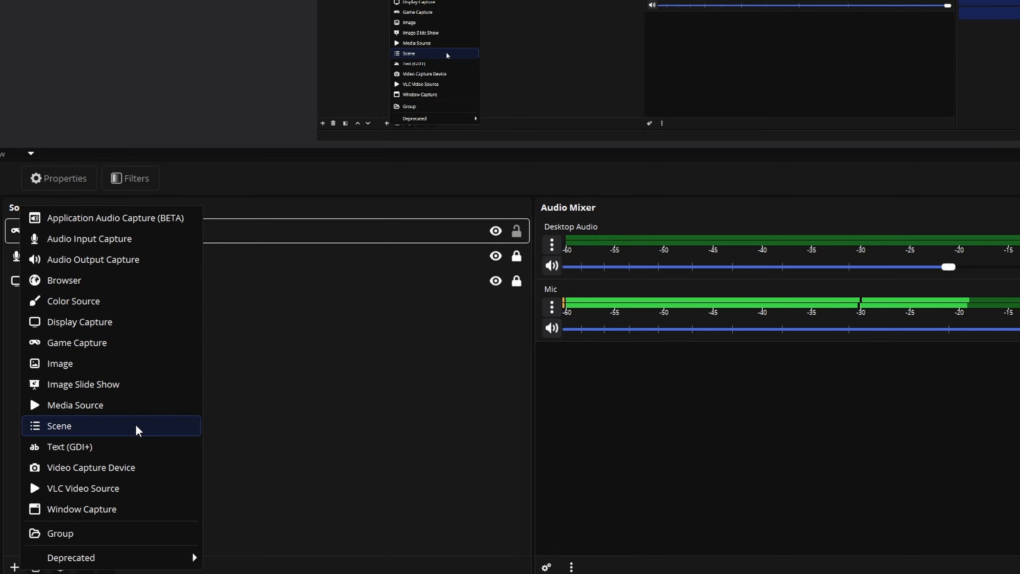
Try to add a Scene source, cancelling the Create/Select Source dialog
click(137, 425)
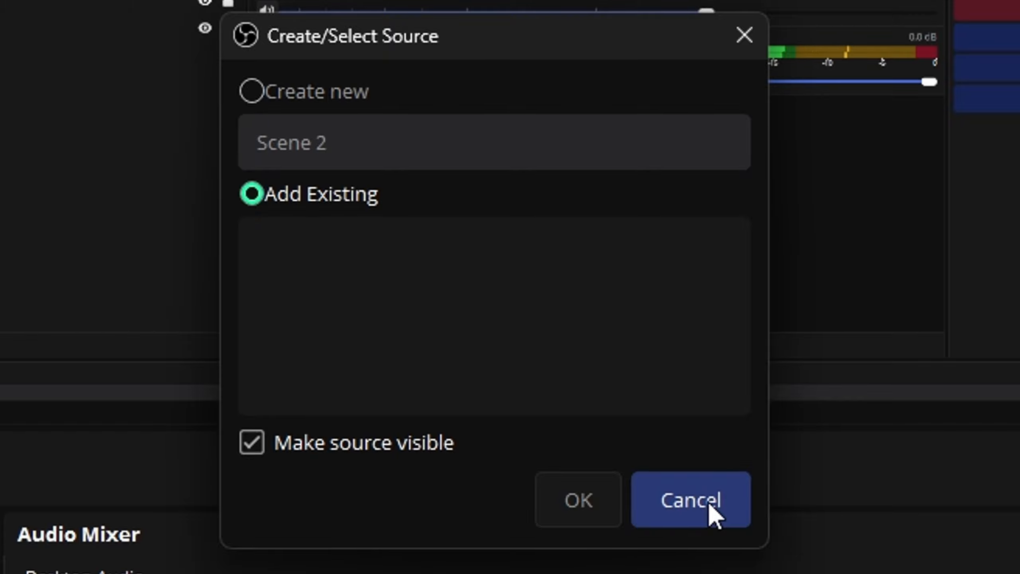
click(714, 516)
Add a Text (GDI+) source and enter the text balls
click(81, 553)
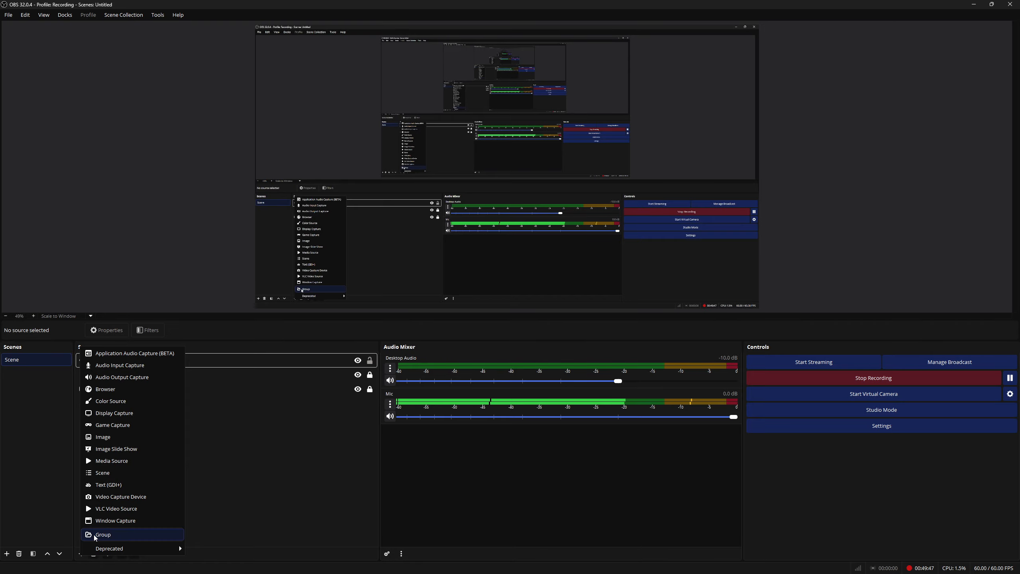
click(161, 484)
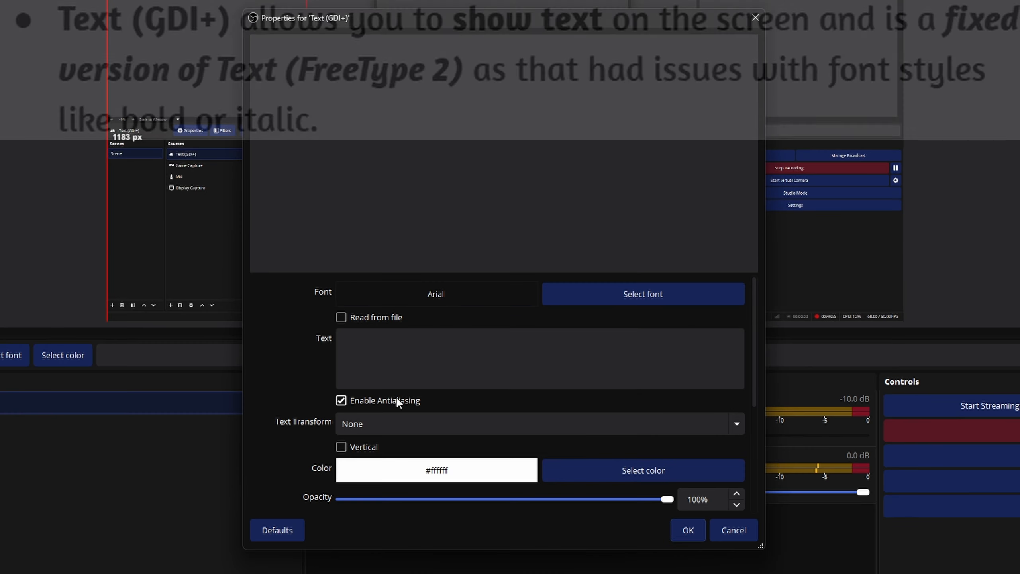
click(418, 343)
text(balls)
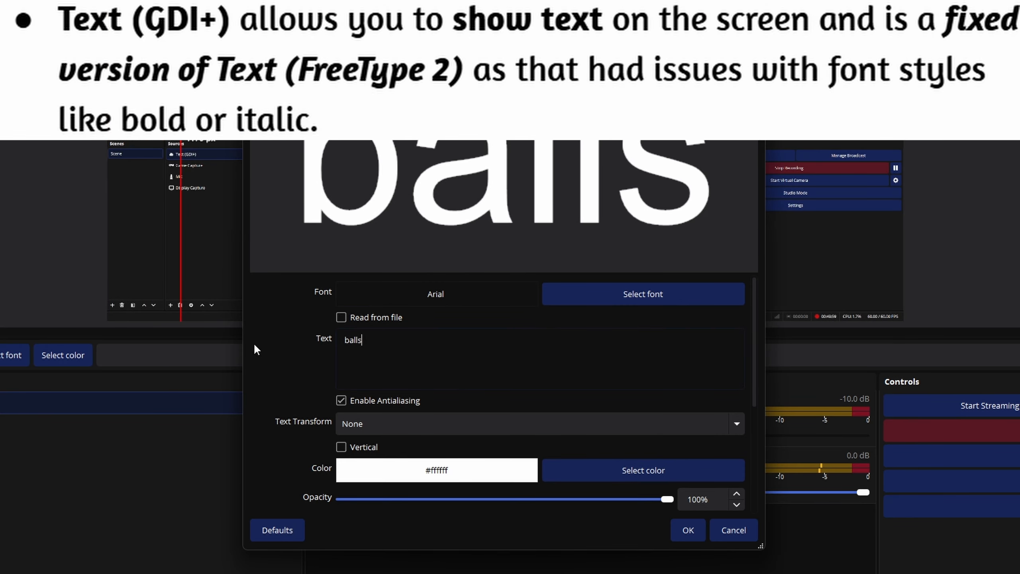
Toggle Enable Antialiasing off and on, enable Outline, and cancel the text source's properties
drag(181, 0, 550, 0)
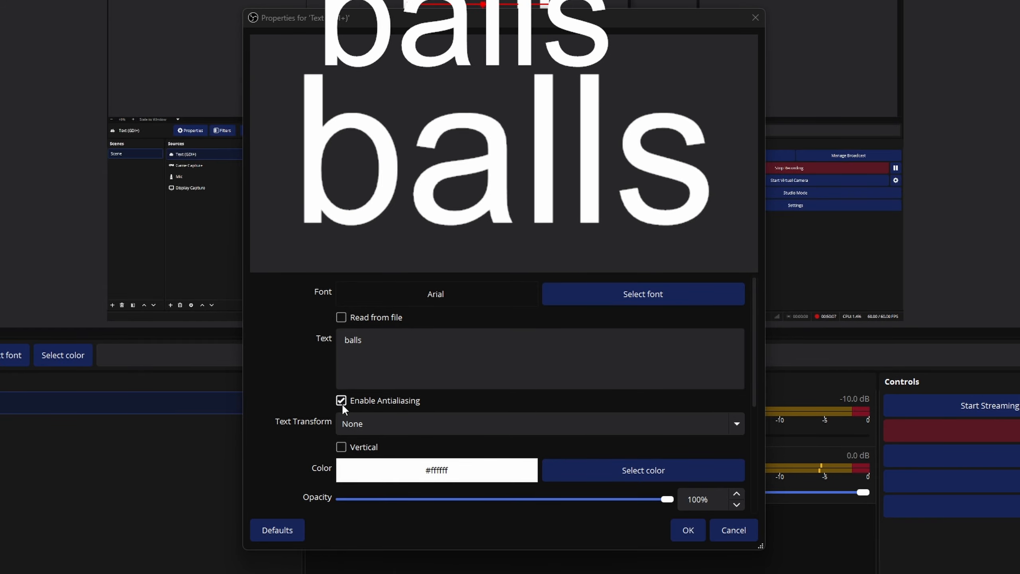
click(340, 400)
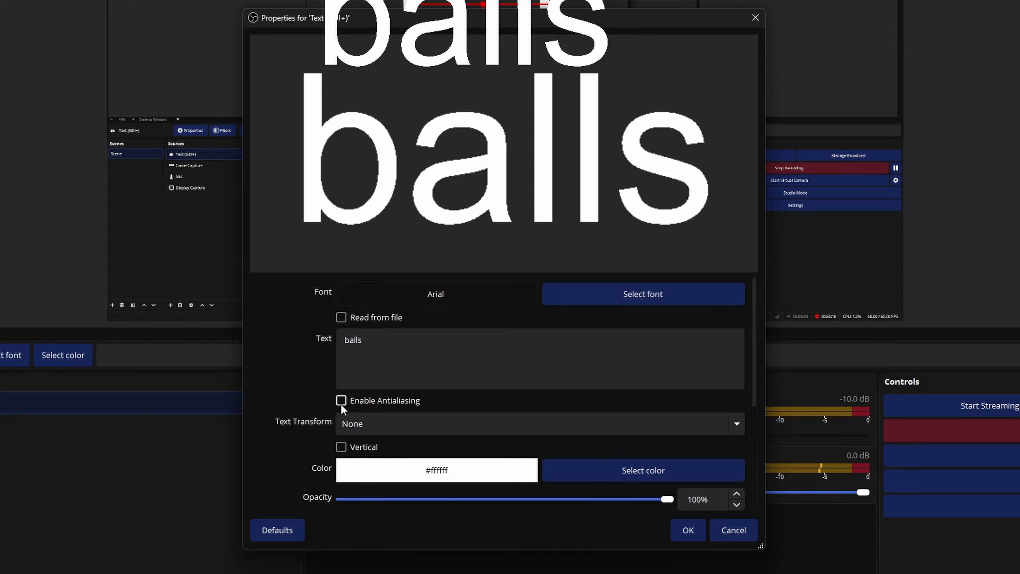
click(340, 400)
scroll(289, 383, down, 5)
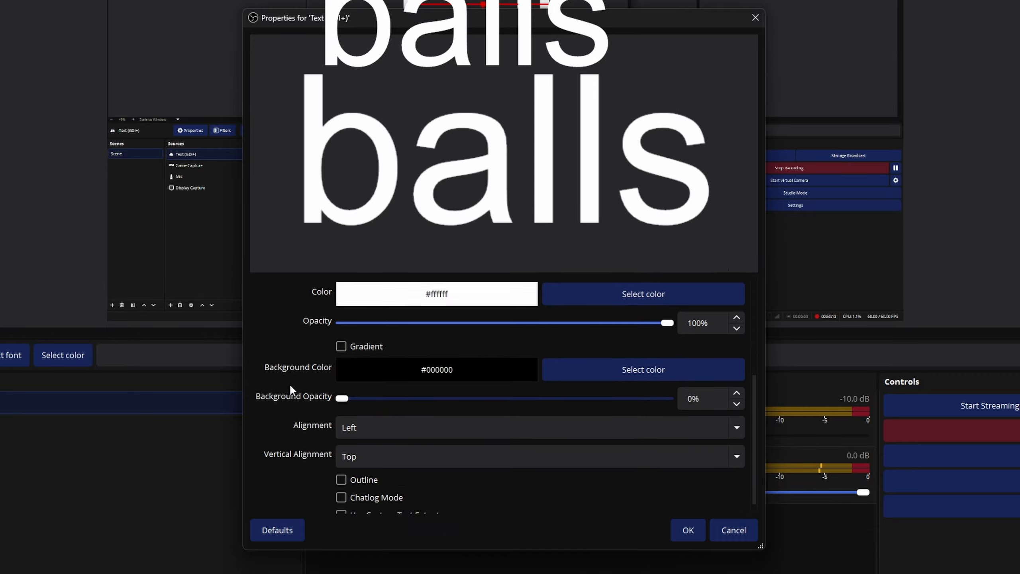
scroll(289, 383, up, 5)
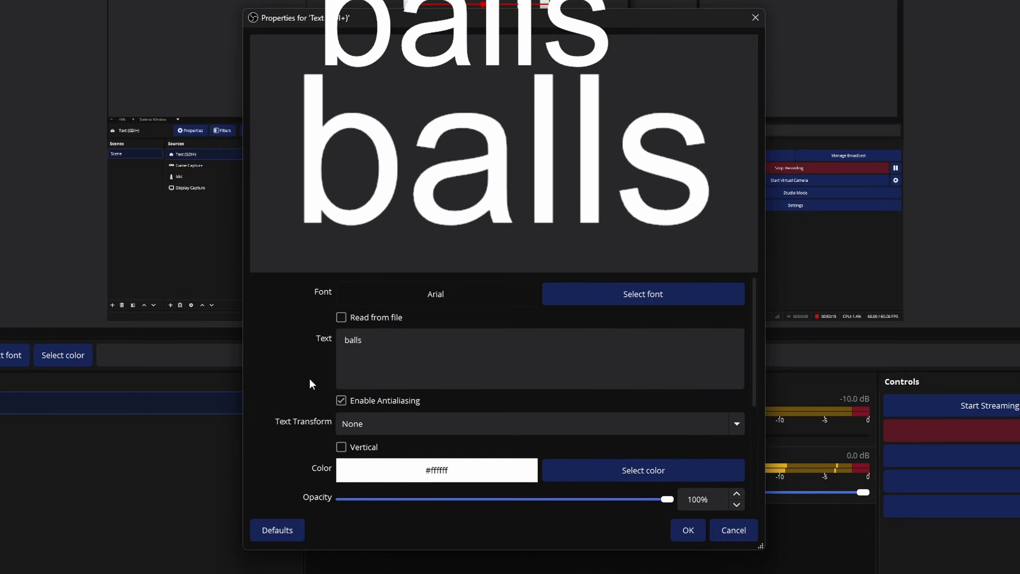
scroll(309, 361, down, 5)
click(341, 463)
scroll(341, 463, down, 2)
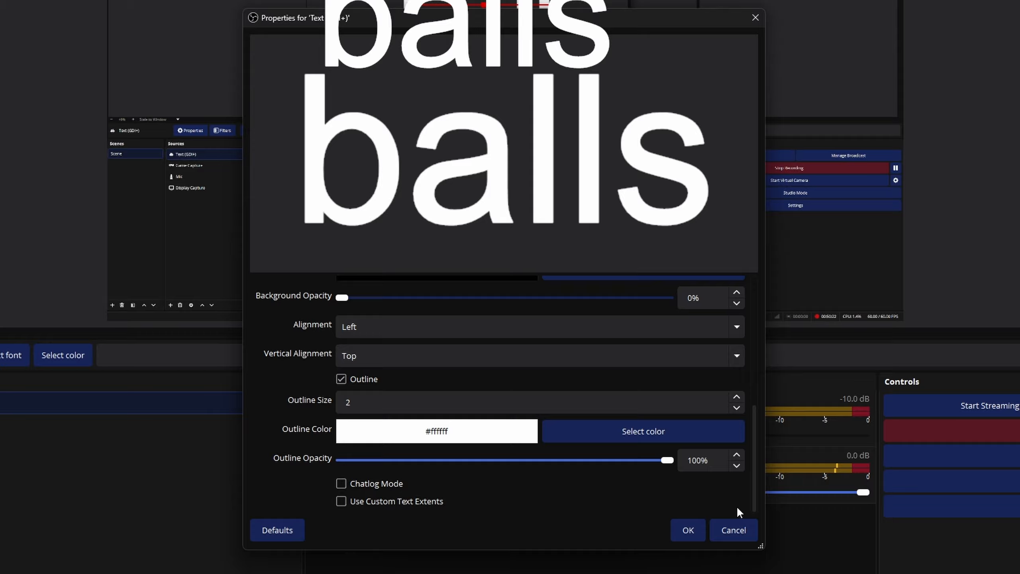
click(746, 526)
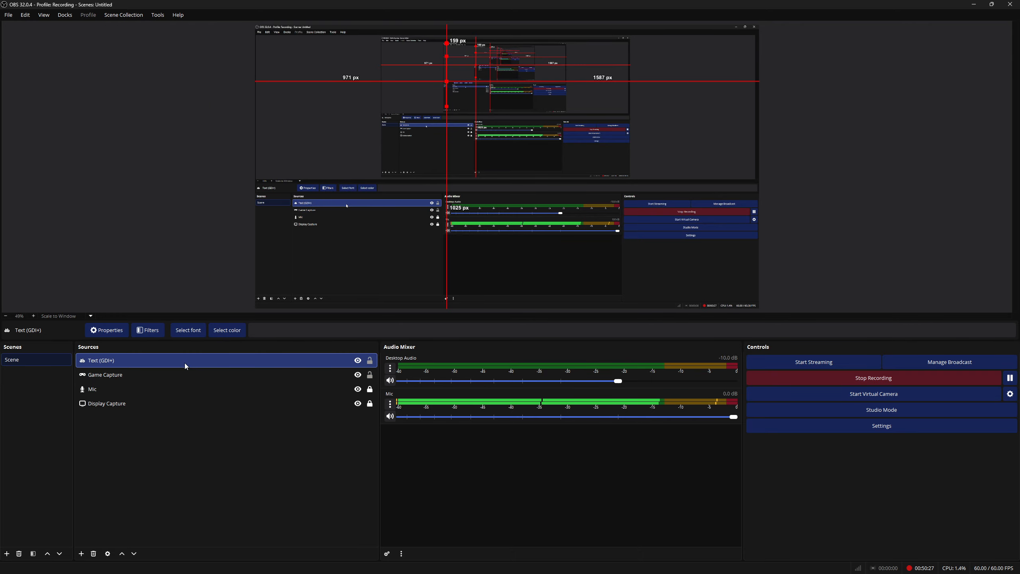
Remove the Text (GDI+) source from the scene
right_click(185, 363)
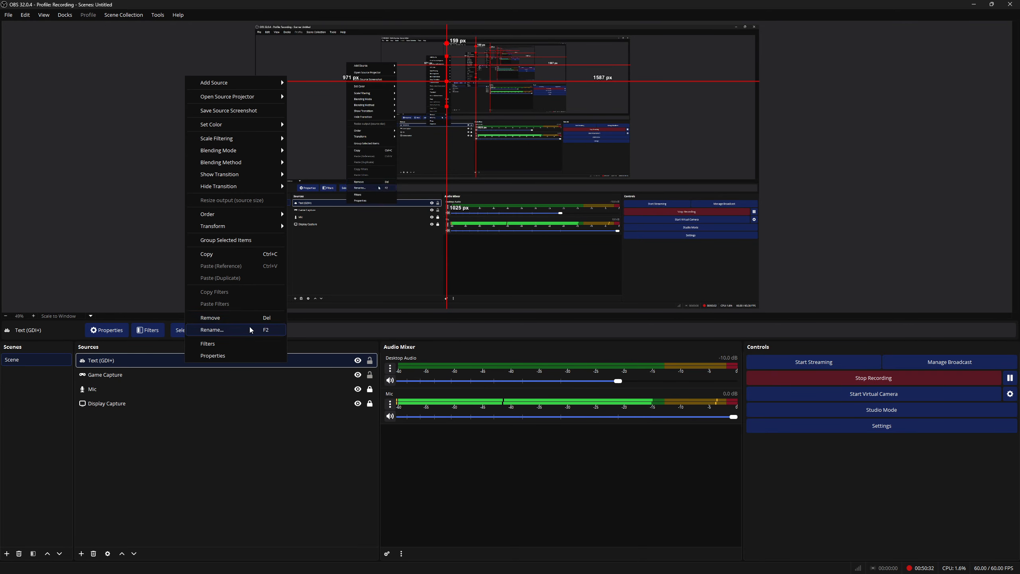
click(247, 321)
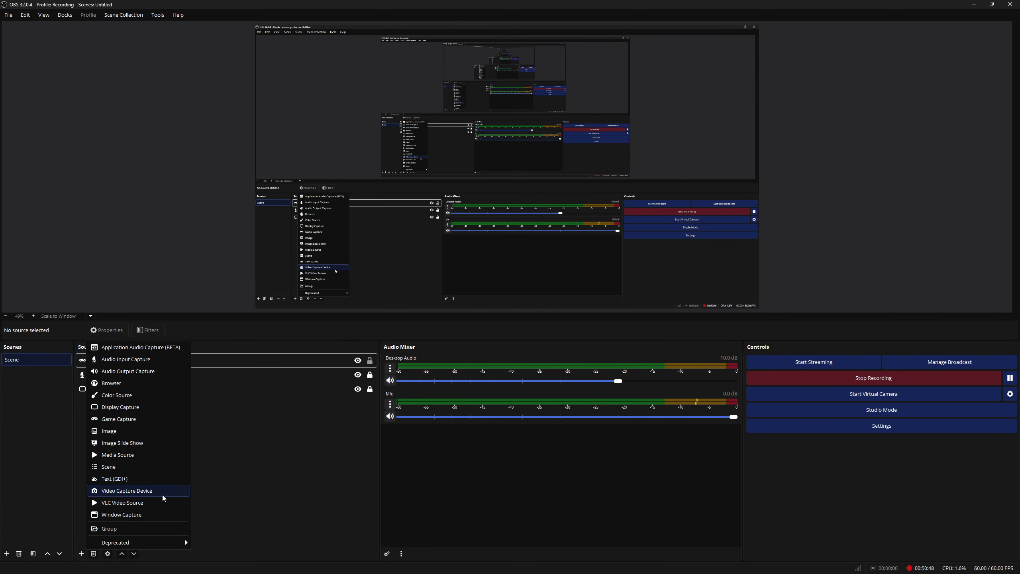
Add a Video Capture Device source and scroll through its properties
click(162, 494)
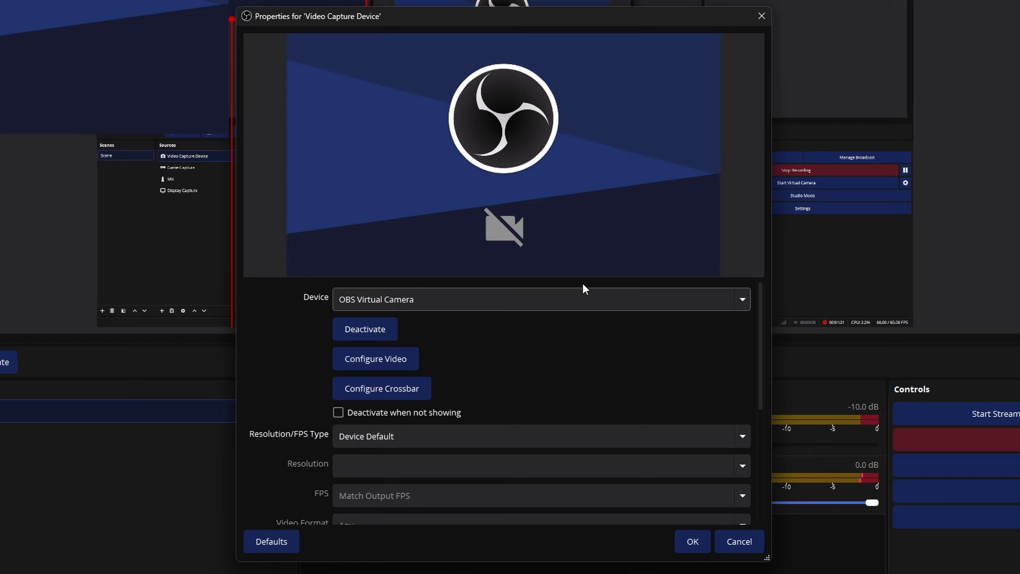
scroll(365, 400, down, 5)
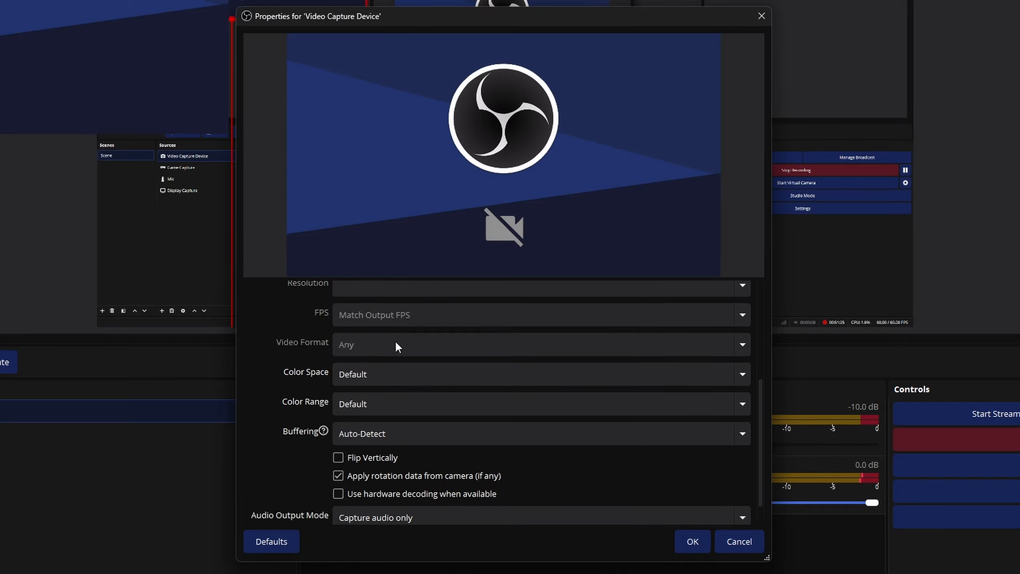
scroll(278, 417, down, 1)
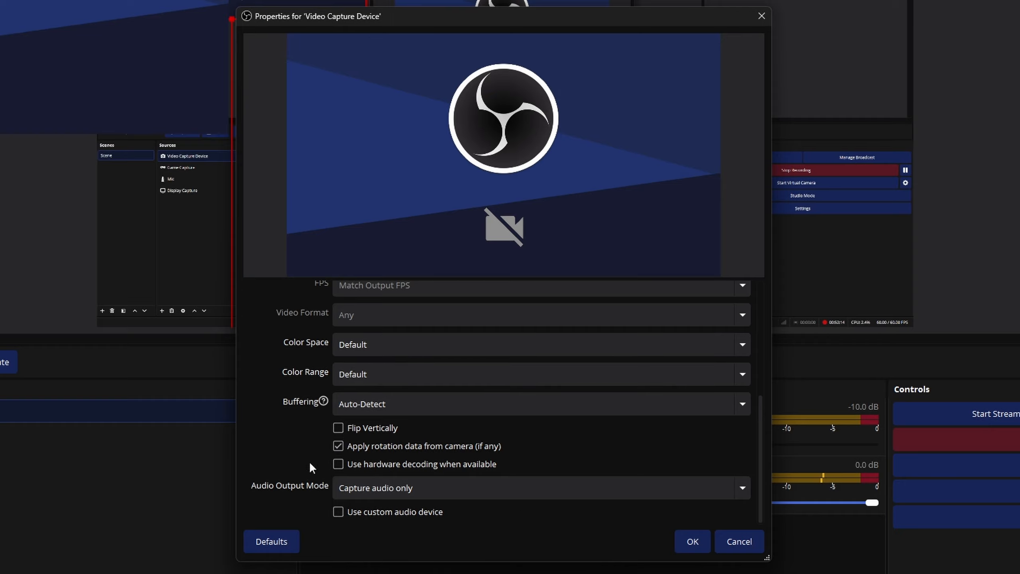
scroll(287, 449, up, 5)
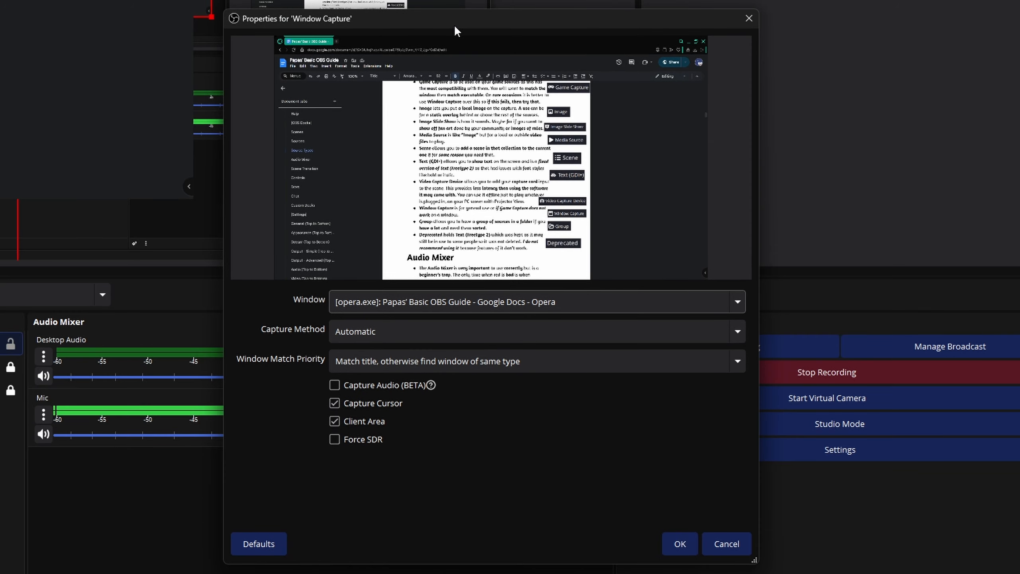
Set the Window Capture's Window Match Priority to Match title, otherwise find window of same executable
click(537, 361)
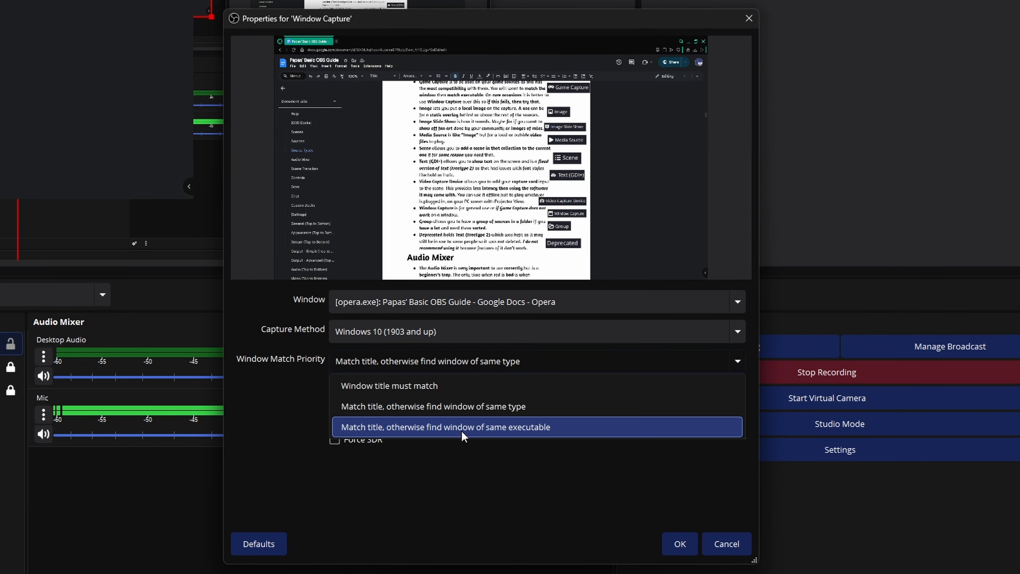
click(461, 429)
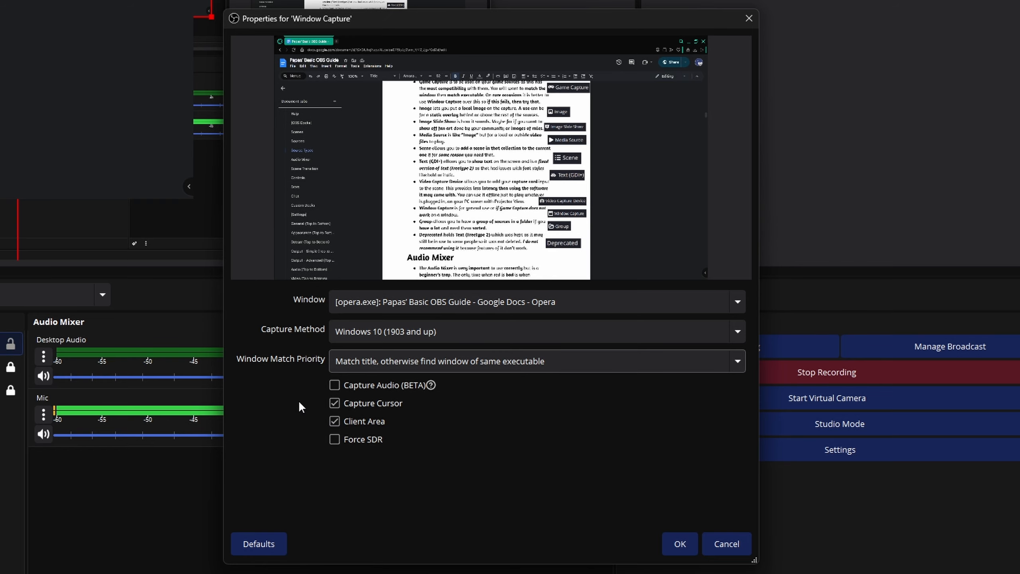
mouse_move(353, 384)
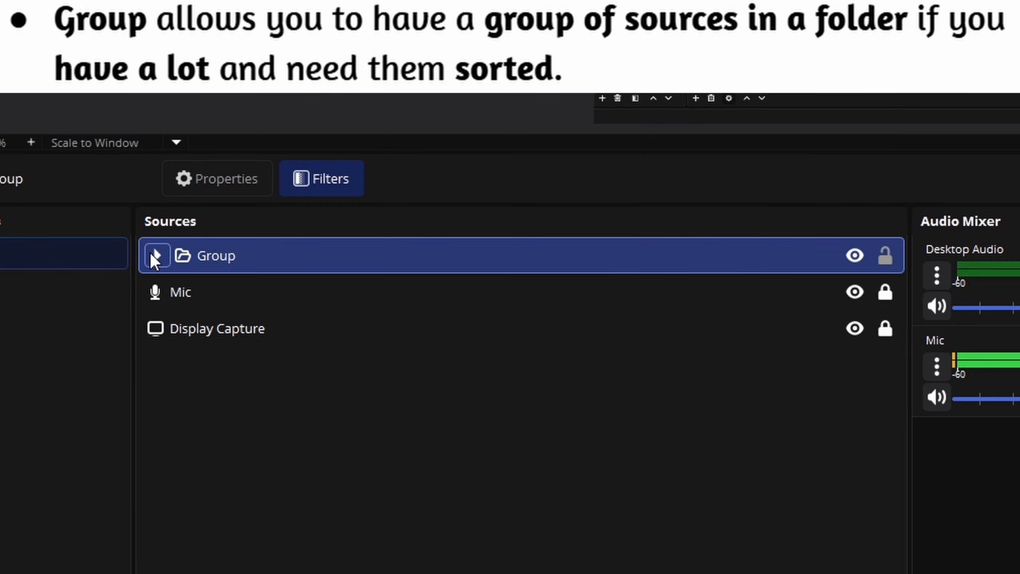
Expand the Group folder in the Sources list
click(153, 253)
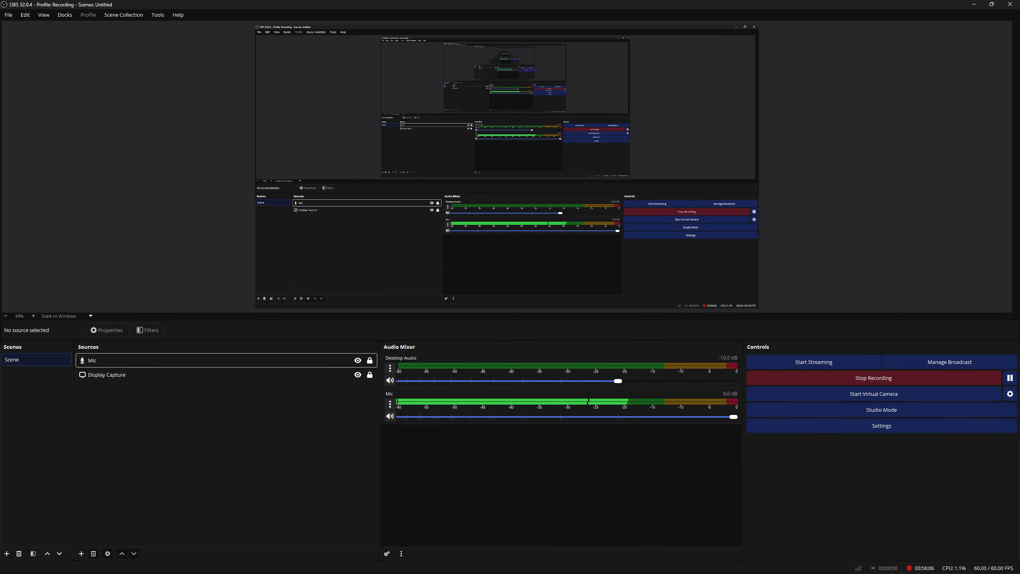
click(81, 553)
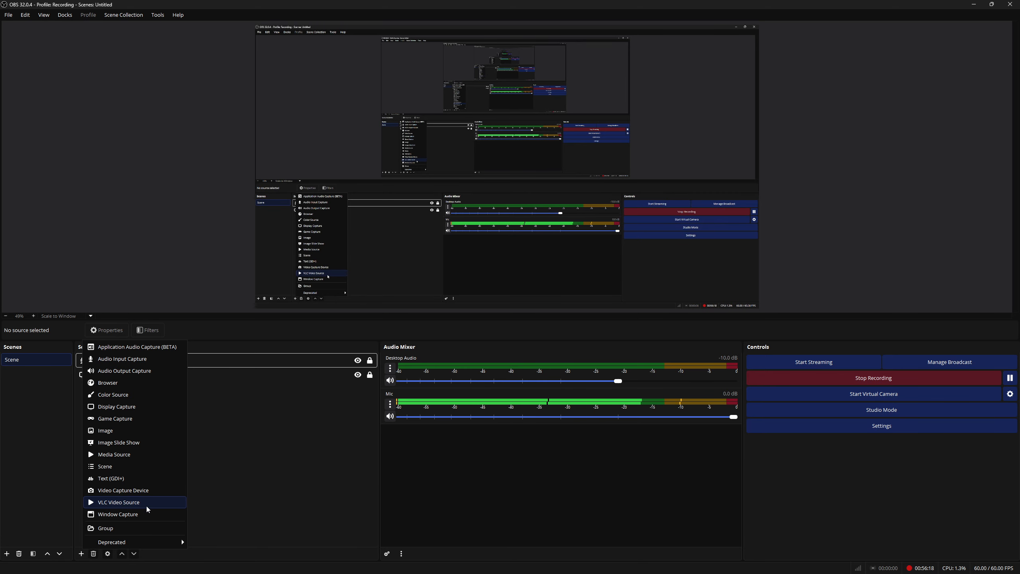
key(Escape)
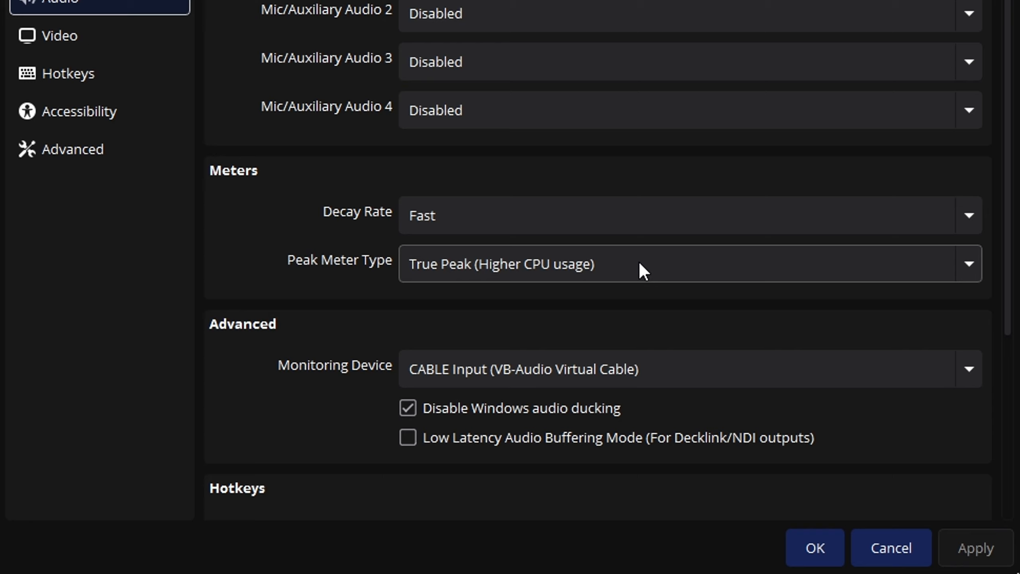
click(640, 268)
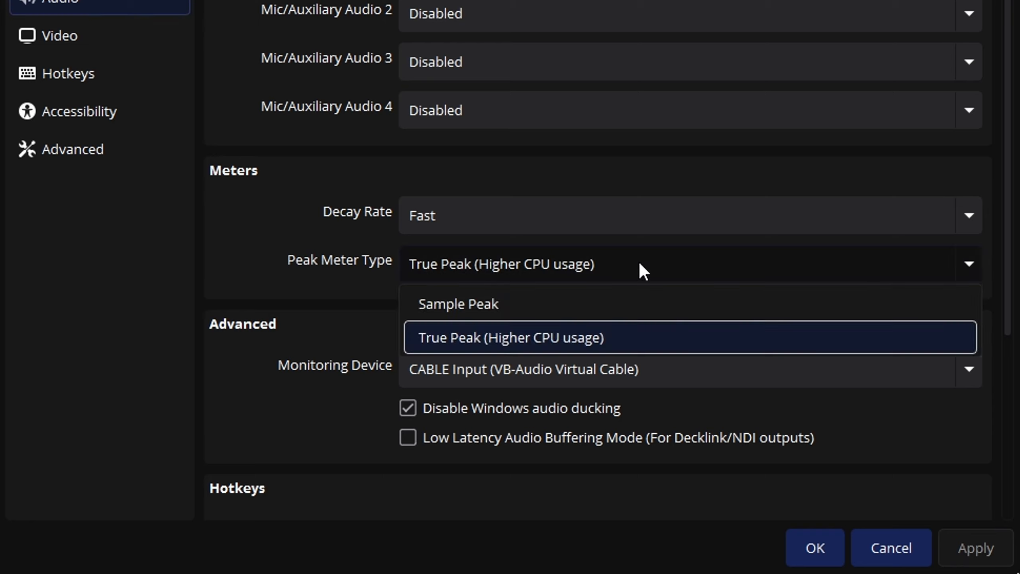
click(885, 548)
click(886, 548)
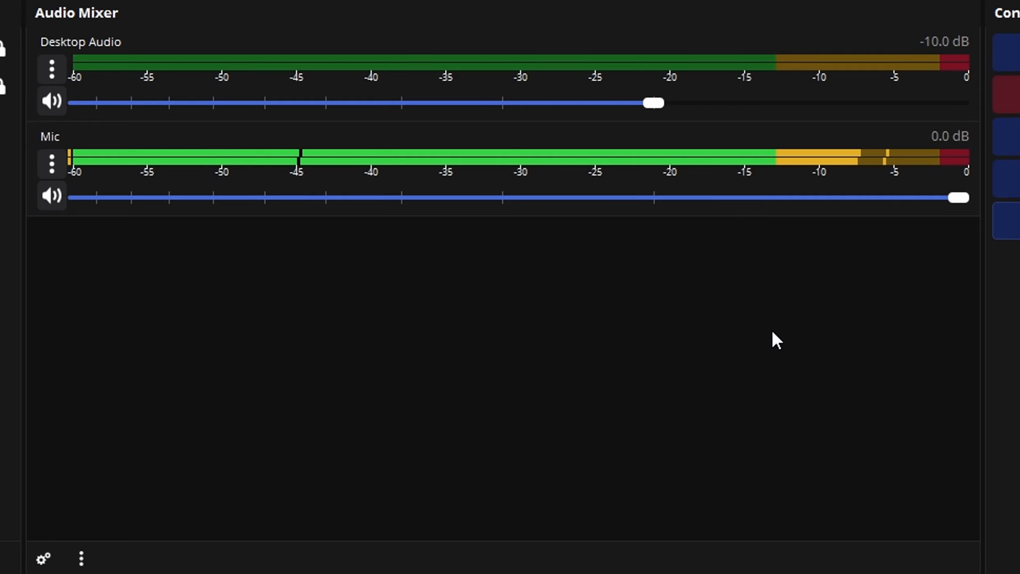
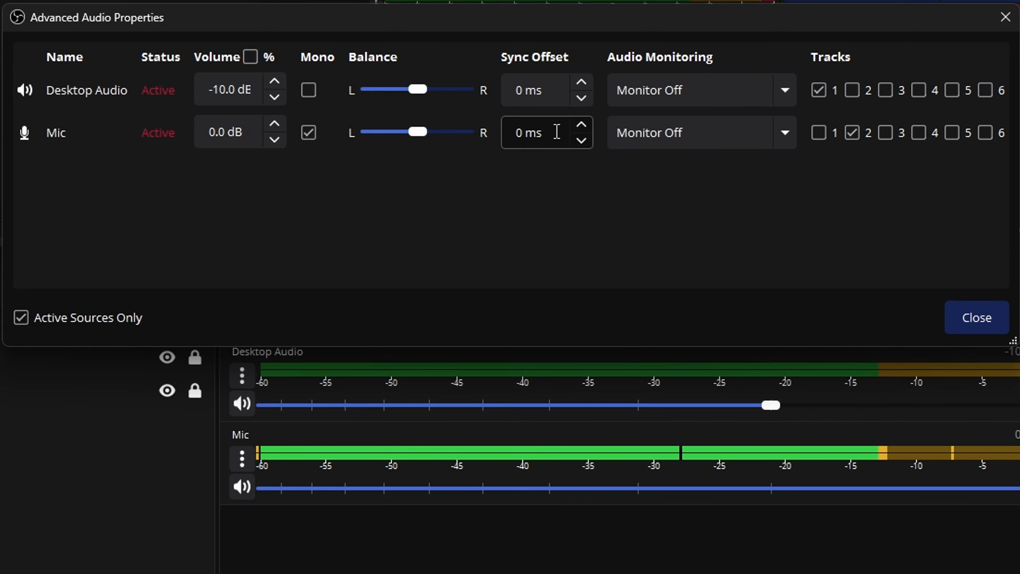
Try to set the Mic's sync offset to 100 ms
click(515, 136)
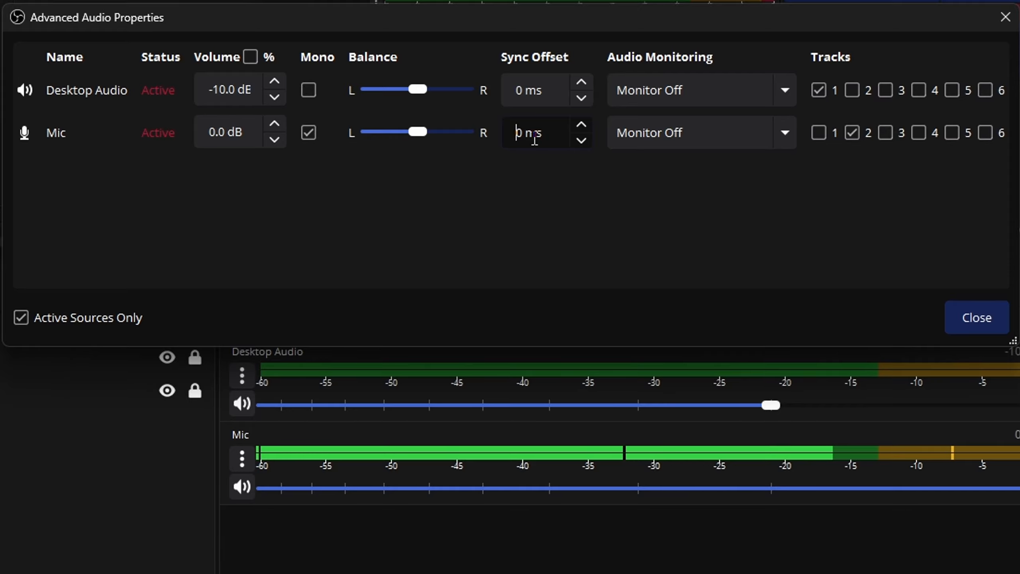
text(100)
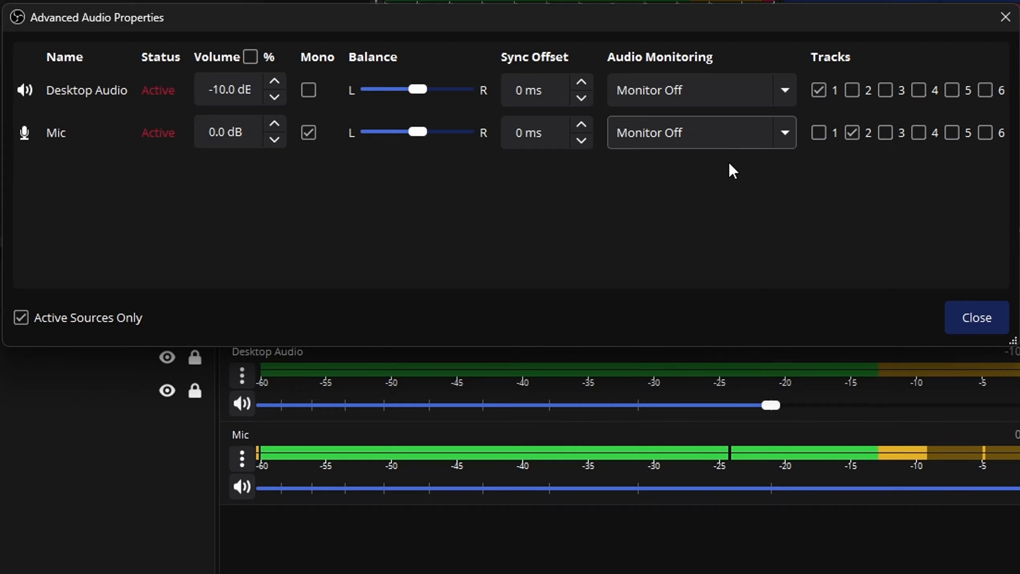
Switch the Mic's audio monitoring to Monitor and Output, then back to Monitor Off
click(731, 118)
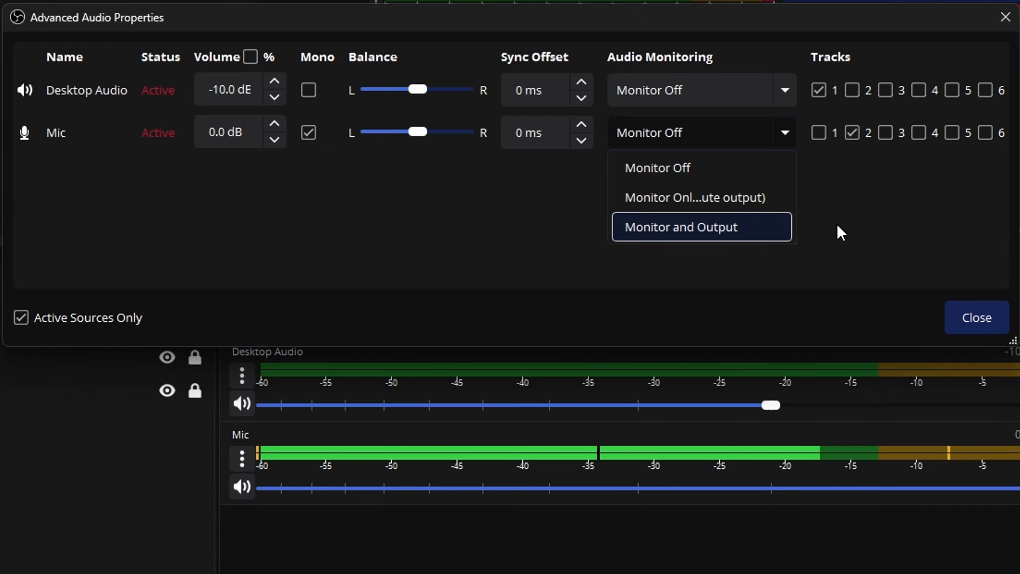
click(743, 235)
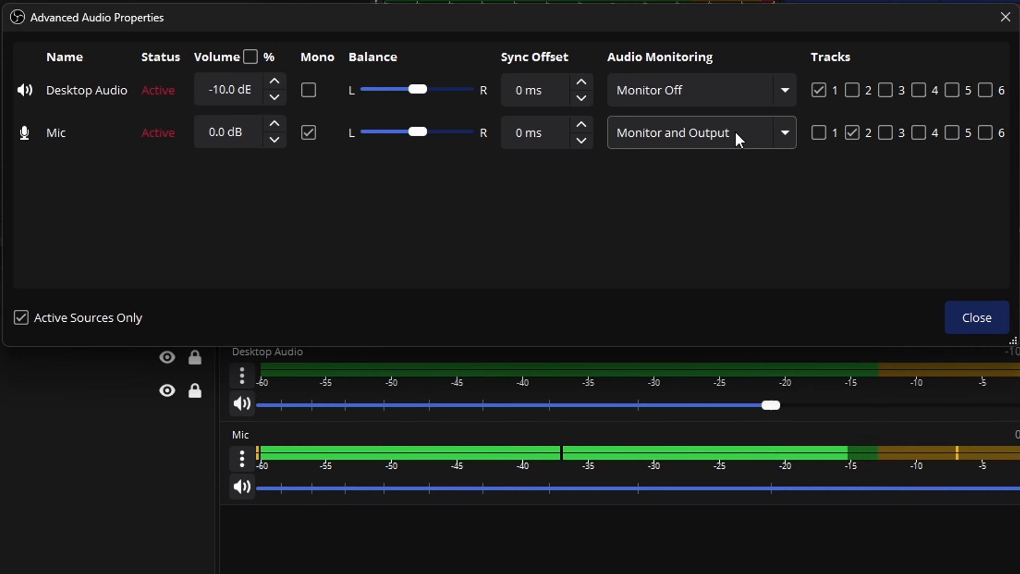
click(710, 132)
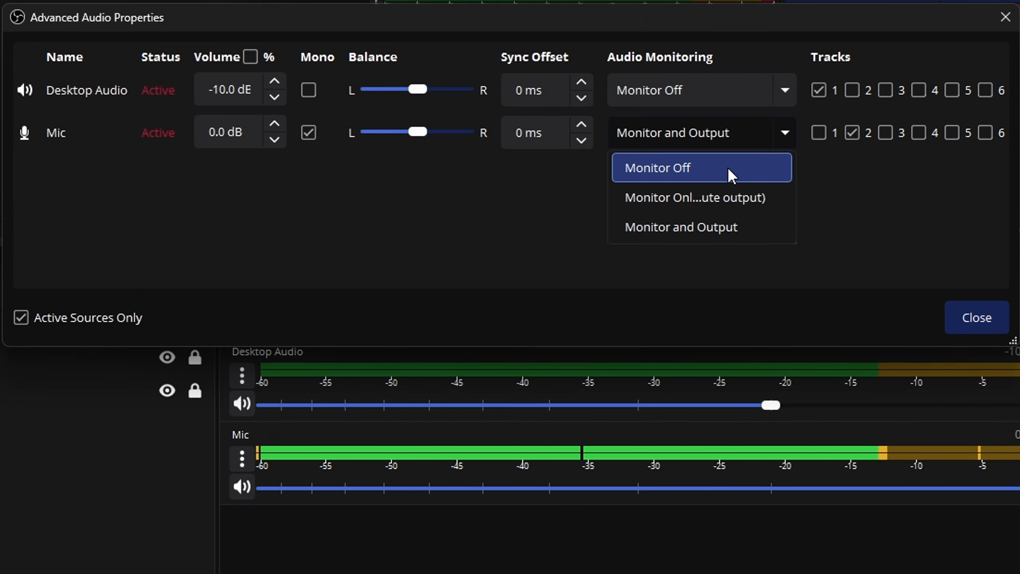
click(700, 199)
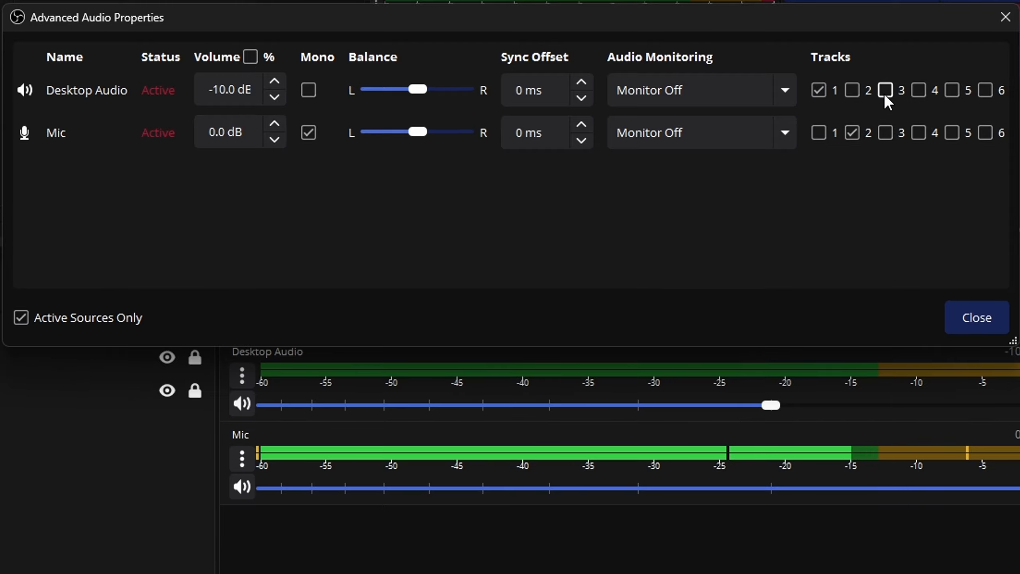
Tick and untick track 3 for Desktop Audio, then close the Advanced Audio Properties dialog
click(885, 91)
click(885, 90)
click(1000, 319)
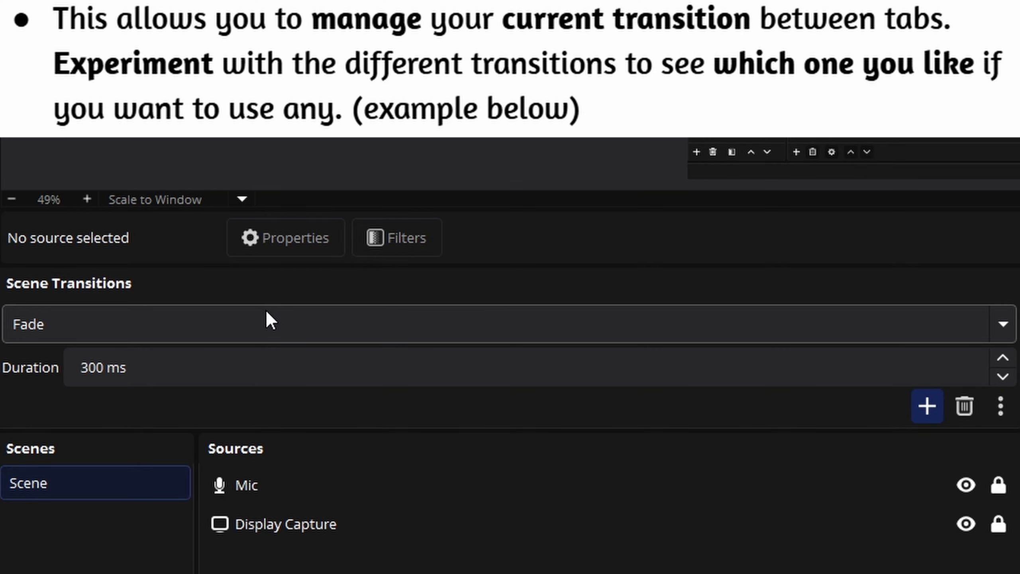
Open the Scene Transitions list to examine the available transition types
click(266, 317)
click(267, 318)
click(267, 318)
click(267, 313)
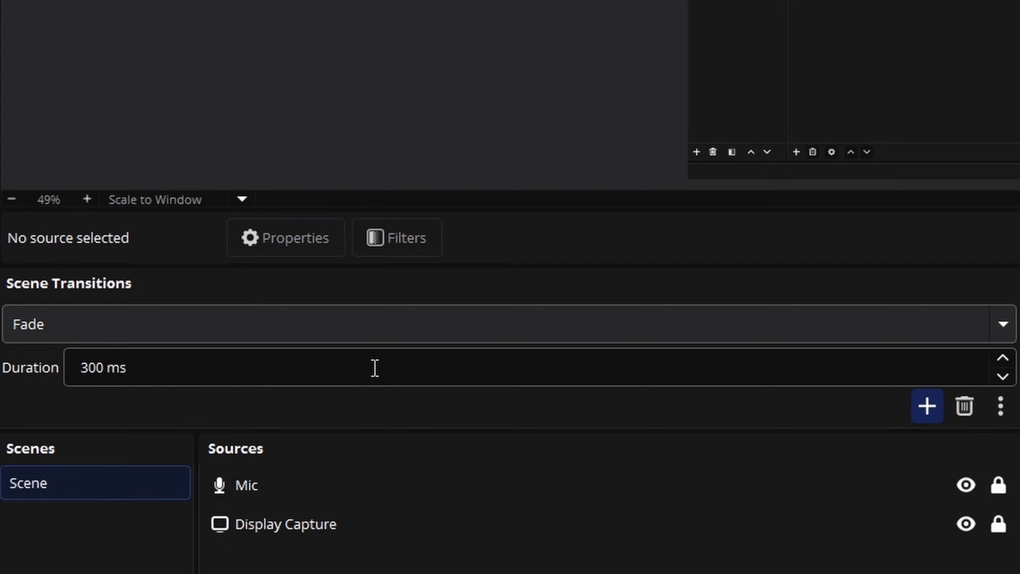
click(234, 334)
click(233, 334)
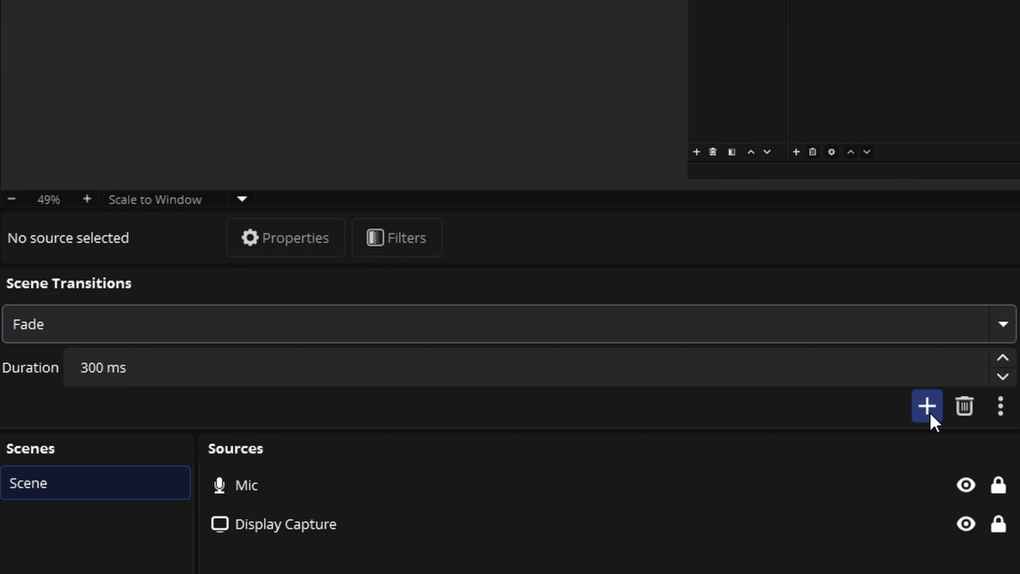
click(382, 318)
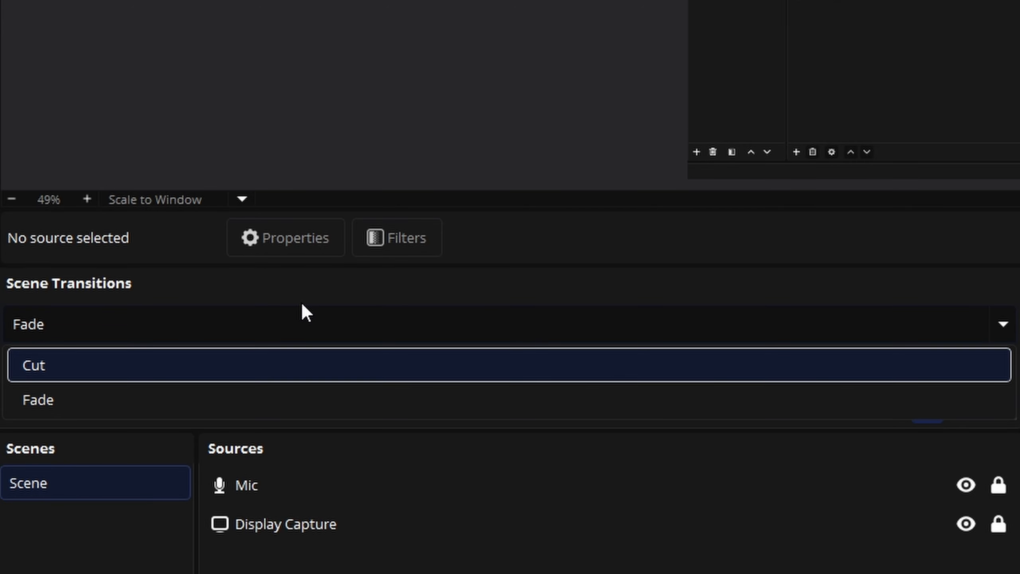
click(926, 406)
click(876, 419)
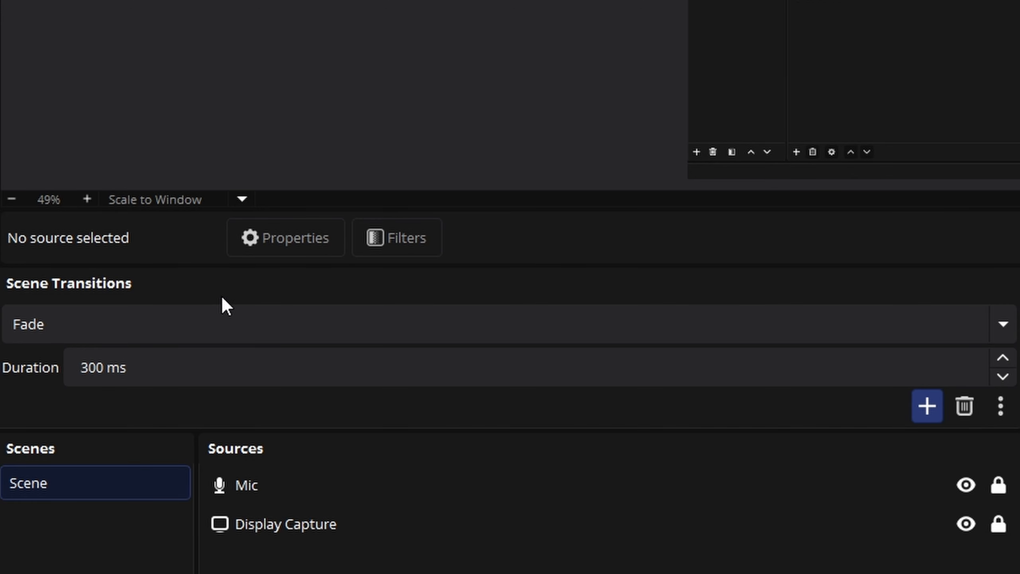
click(497, 319)
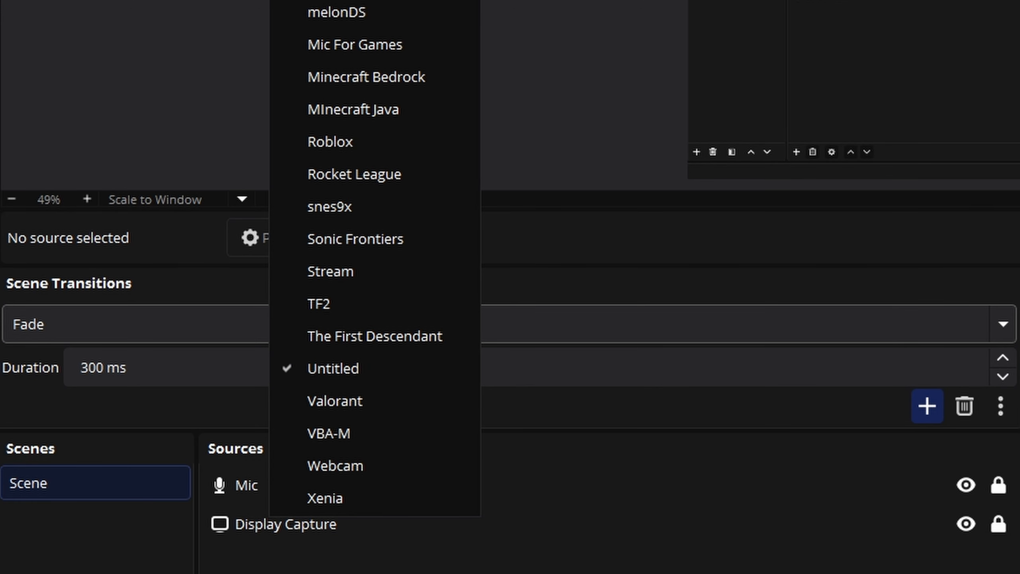
key(Escape)
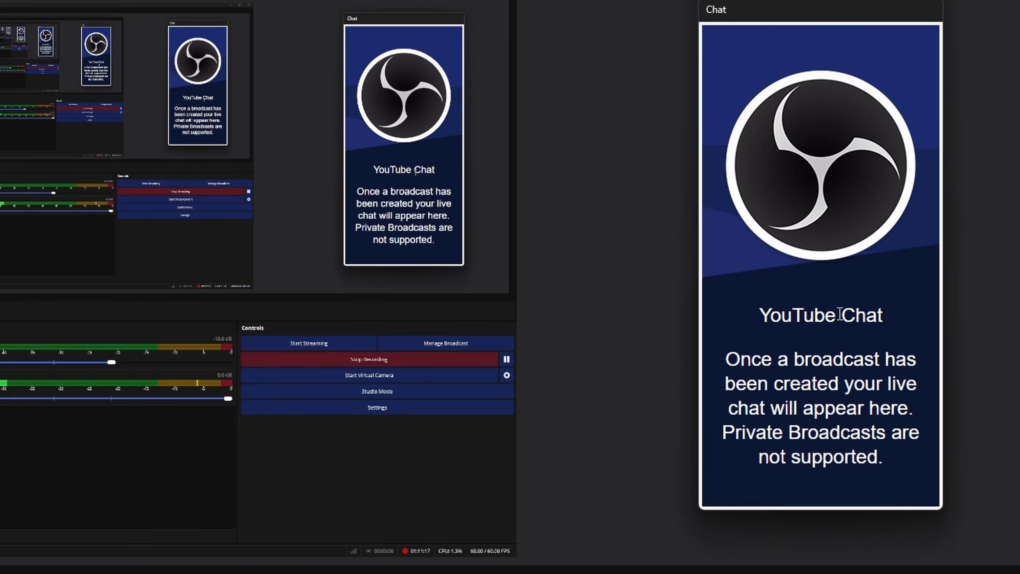
Open Manage Broadcast and view its Select Existing Broadcast and Create New Broadcast tabs
drag(374, 170, 429, 225)
click(872, 432)
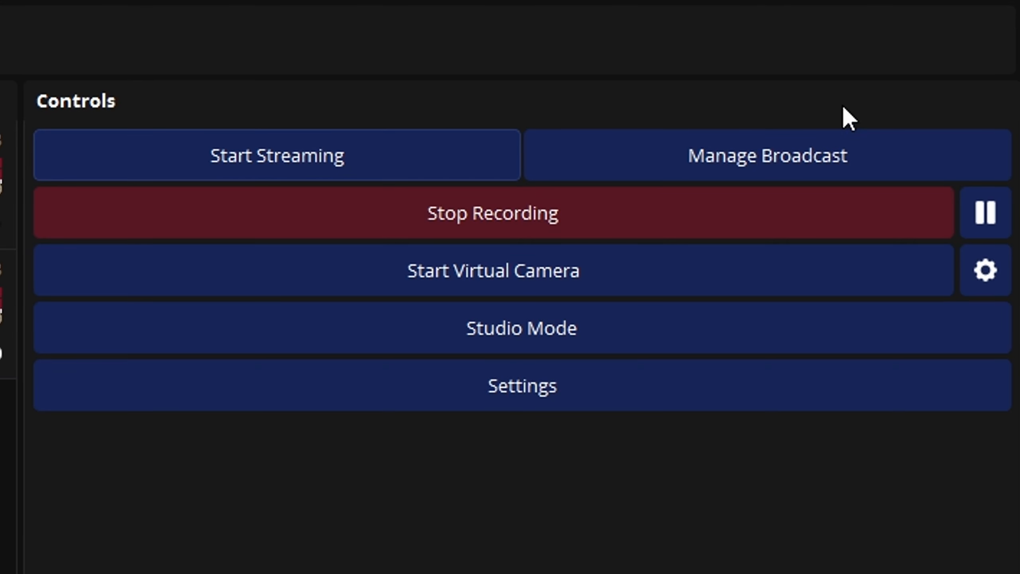
click(976, 360)
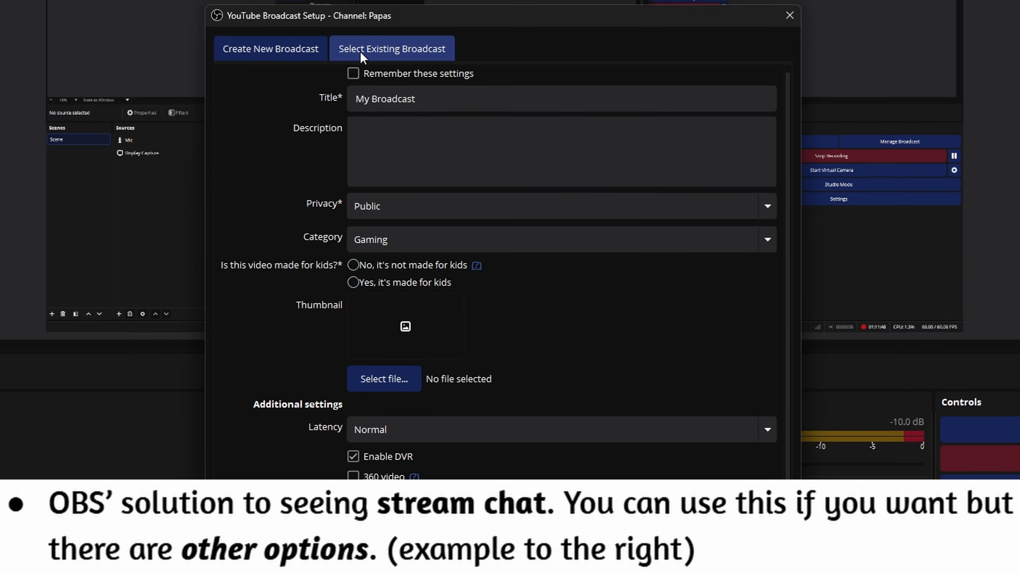
click(362, 51)
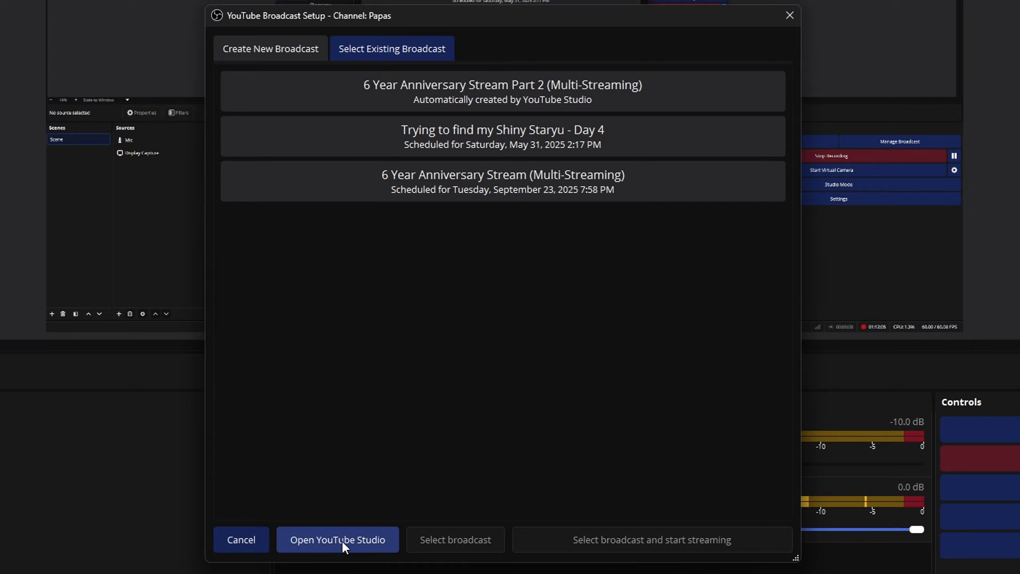
click(298, 58)
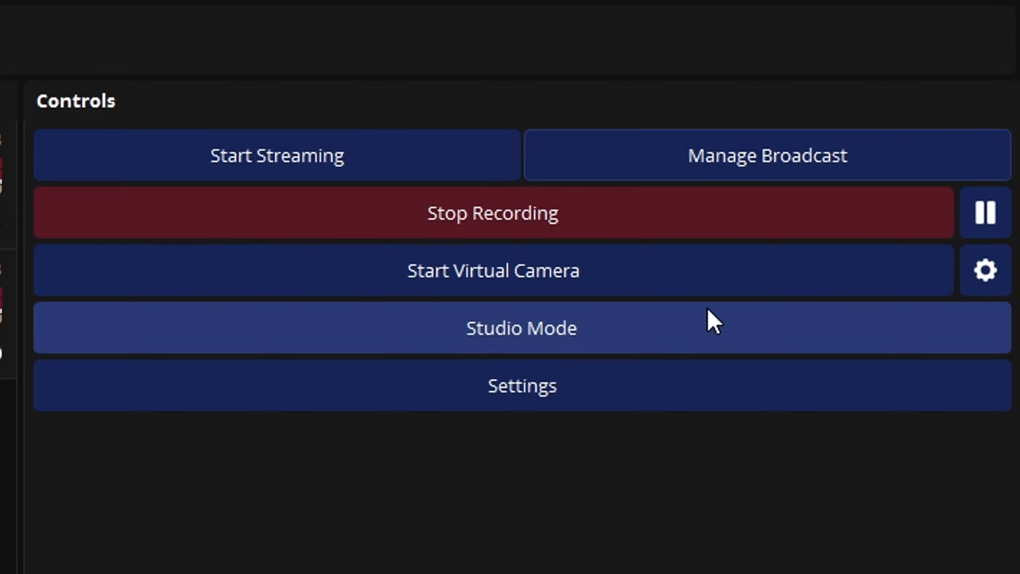
Enable Studio Mode and open the transition options menu beside the Transition control
click(665, 337)
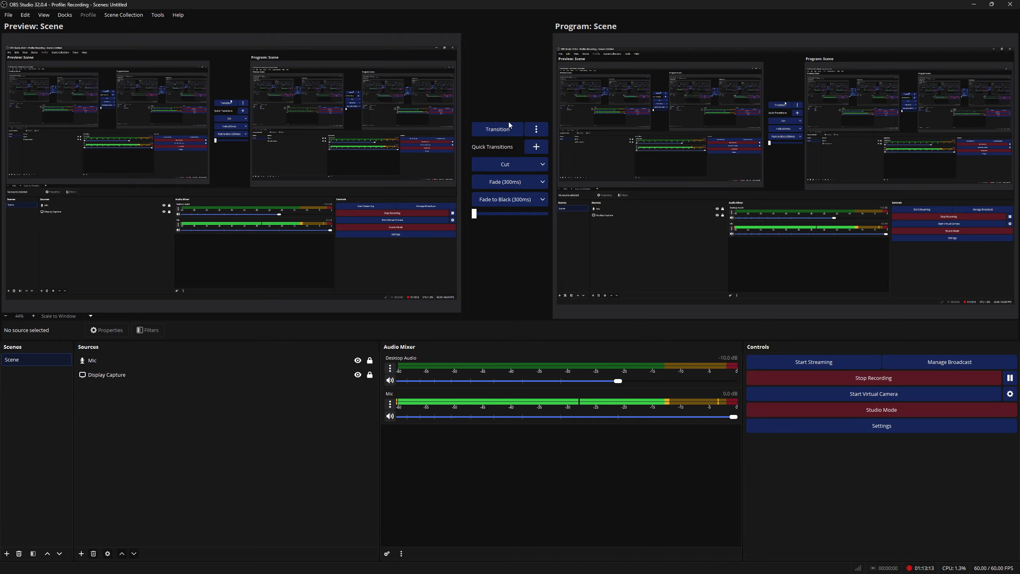
click(535, 130)
click(536, 129)
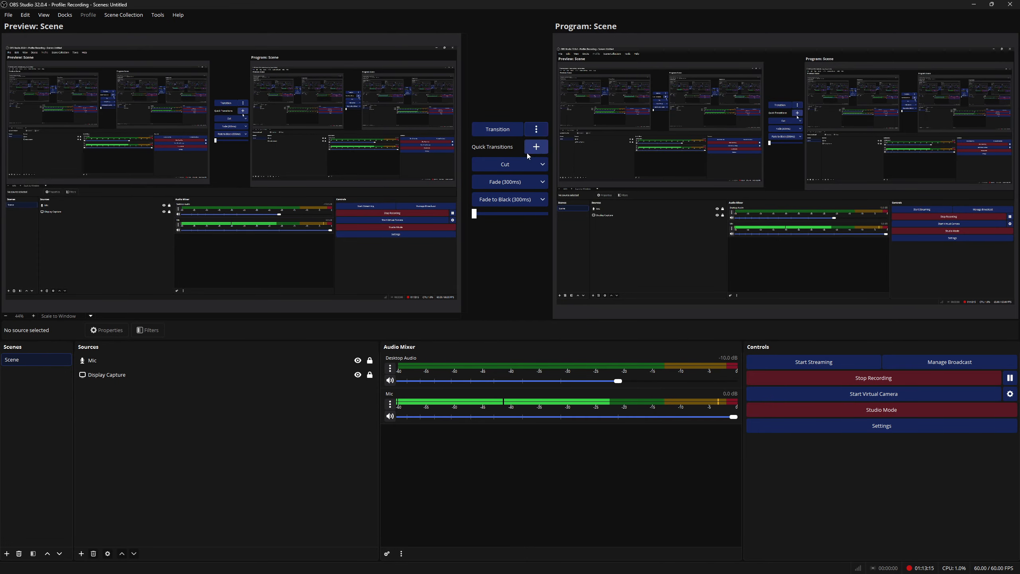
click(537, 128)
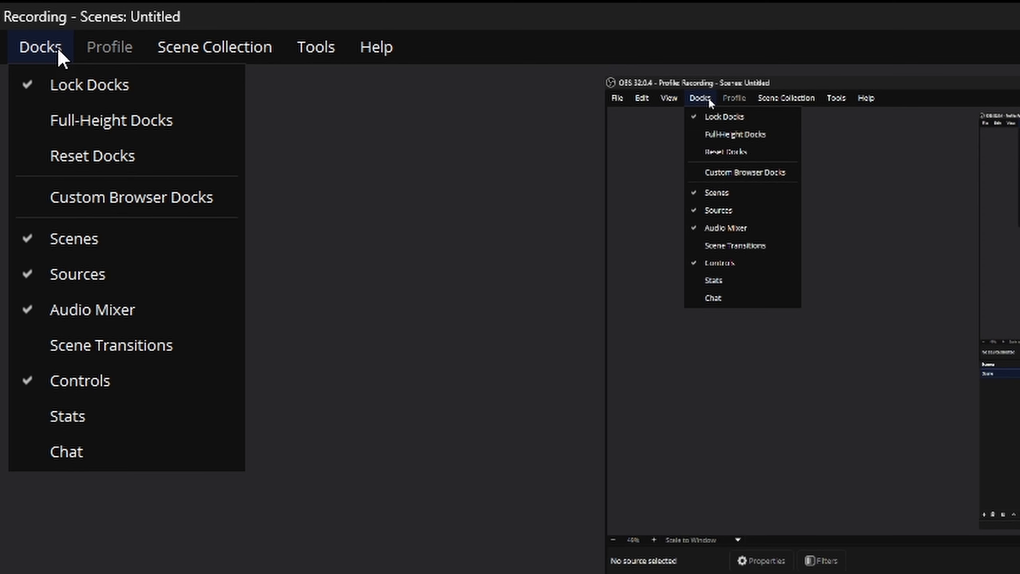